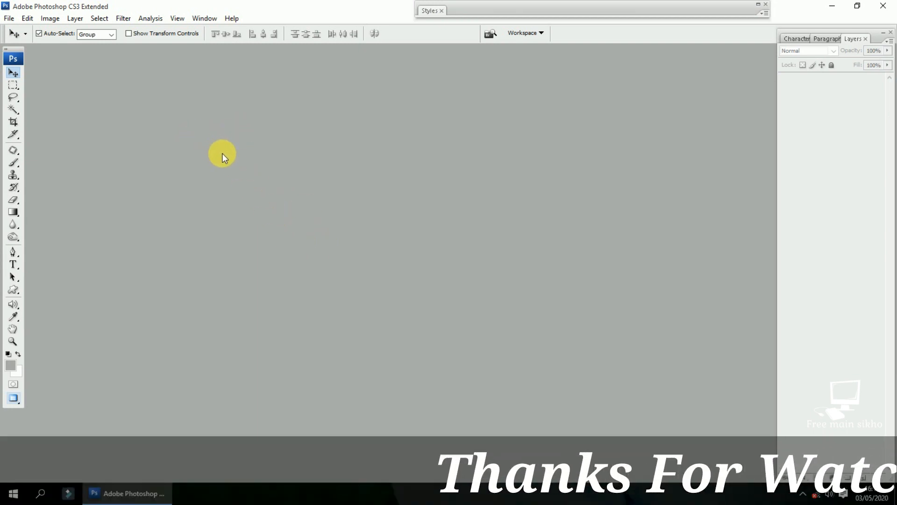
- Create a new 5 by 7 inch document at 200 pixels/inch in 8-bit RGB Color with a white background
key("ctrl+n")
left_click_drag(269, 65, 411, 80)
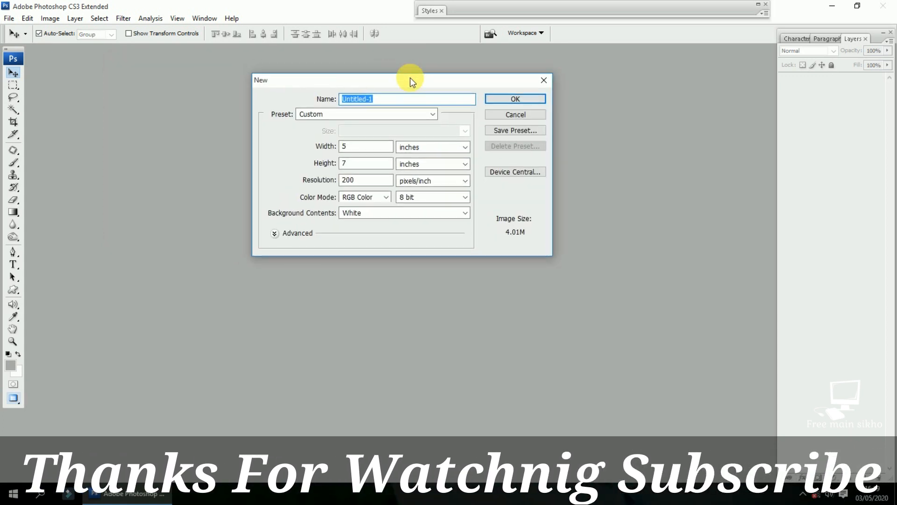
left_click(515, 99)
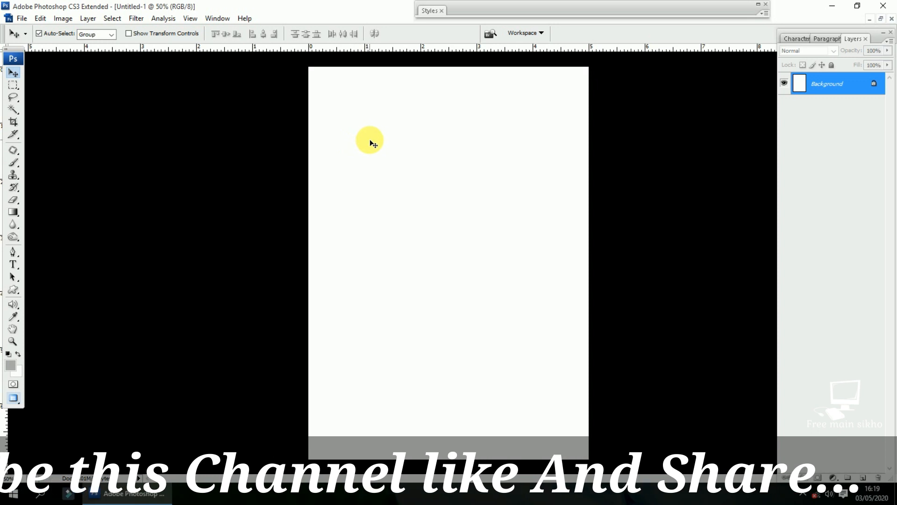
- Switch the blank document to standard screen mode as a floating window and move it away from the toolbox
key("f")
key("f")
key("f")
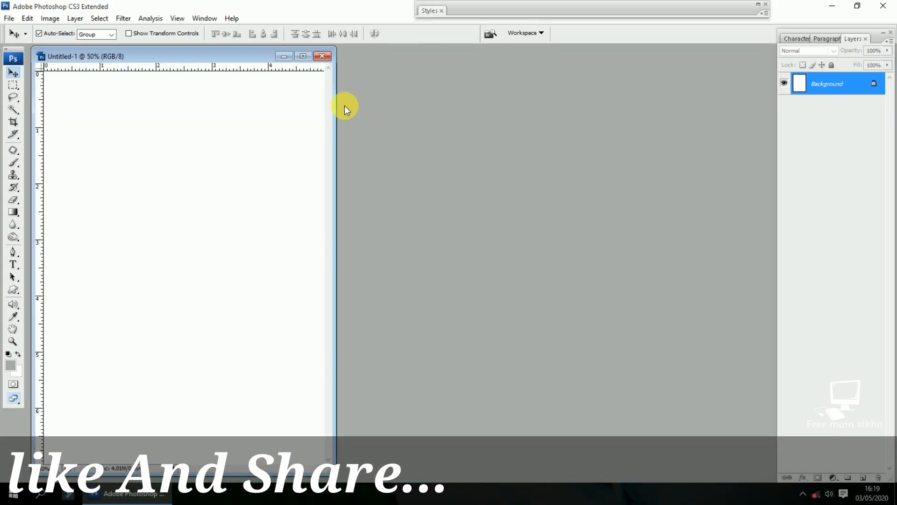
left_click_drag(224, 57, 324, 56)
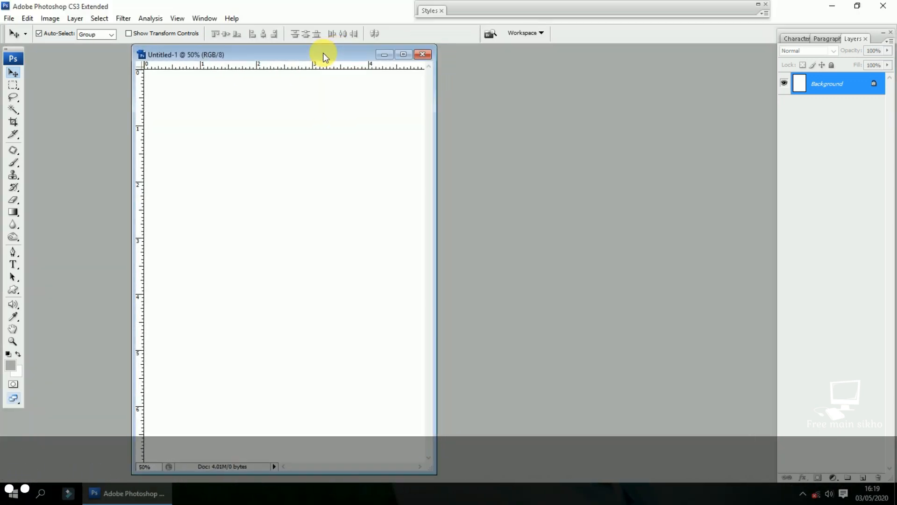
- Select a rectangle about 1.9 by 1.2 inches in the upper part of the page and copy it to a new layer
key("m")
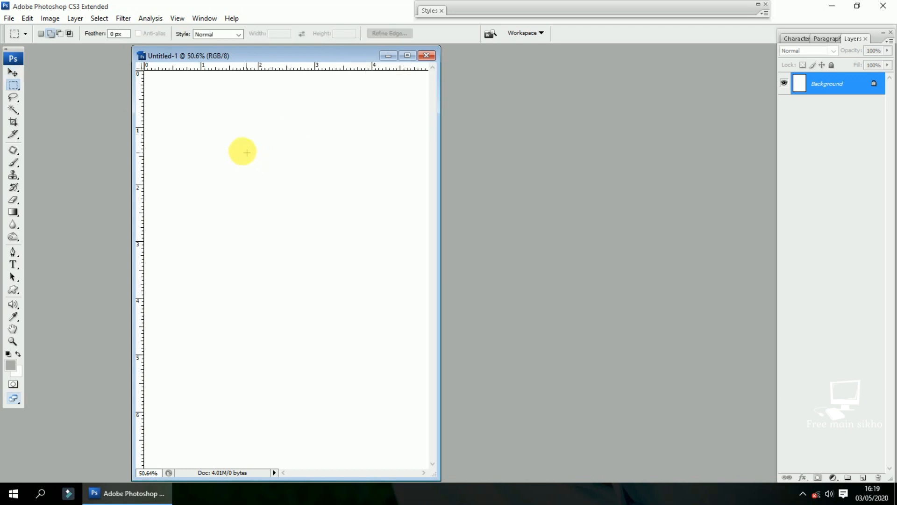
left_click_drag(190, 114, 287, 177)
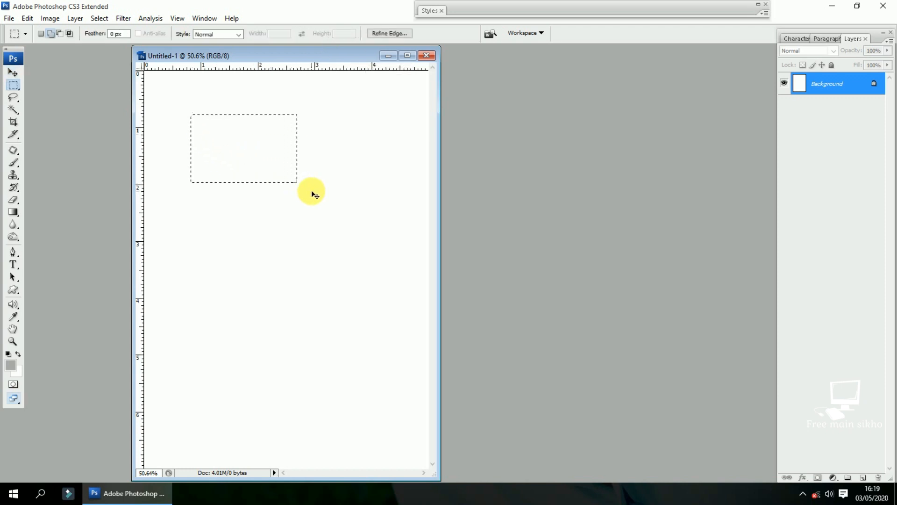
key("ctrl+j")
- Turn the copied rectangle black by lowering its Lightness to the minimum with Hue/Saturation
key("ctrl+alt+u")
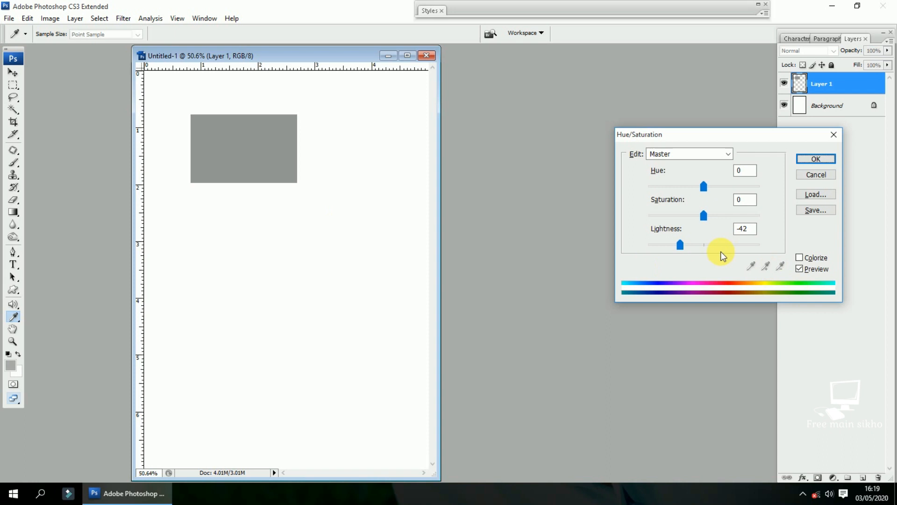
left_click_drag(682, 246, 413, 244)
key("Return")
- Duplicate the black rectangle downward, and duplicate the resulting pair below, to form a column of four rectangles
key("v")
left_click_drag(259, 144, 269, 206)
key("super")
left_click(259, 133)
left_click(280, 158, "shift")
left_click_drag(281, 158, 278, 319)
- Scale all four rectangles together to 69.5% and duplicate the column beside the original to make two columns of four
left_click_drag(341, 137, 245, 320)
key("ctrl+t")
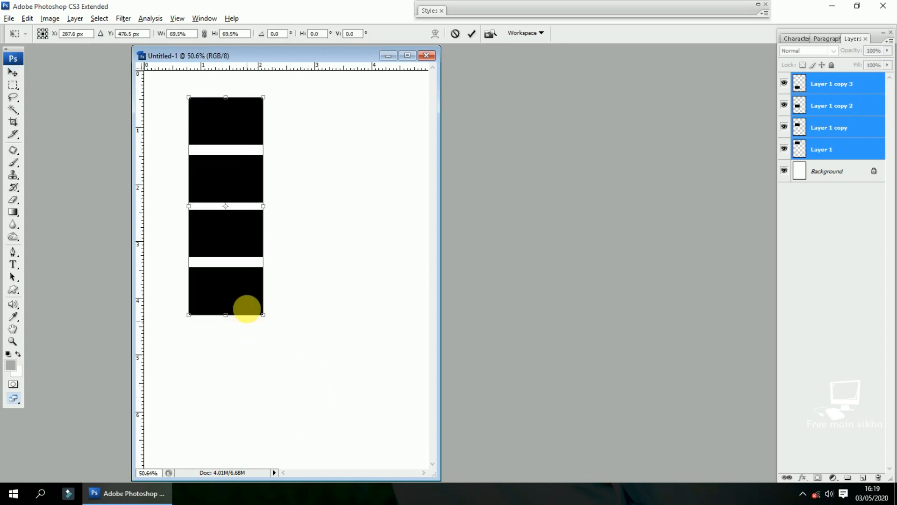
double_click(242, 183)
left_click_drag(241, 182, 310, 187)
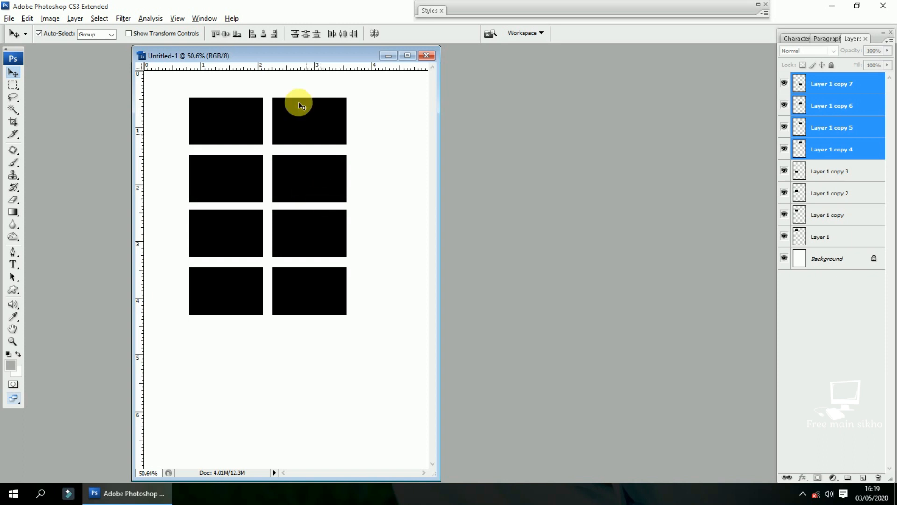
- Reposition the document window, select the black rectangles together with a selection box, and clear the selection
left_click_drag(297, 55, 269, 86)
left_click_drag(348, 162, 210, 388)
left_click(251, 392)
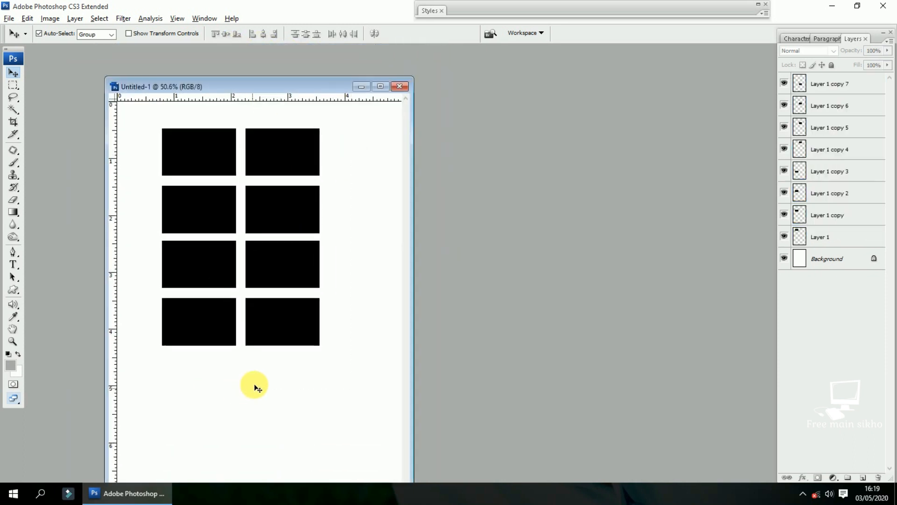
left_click_drag(243, 93, 237, 70)
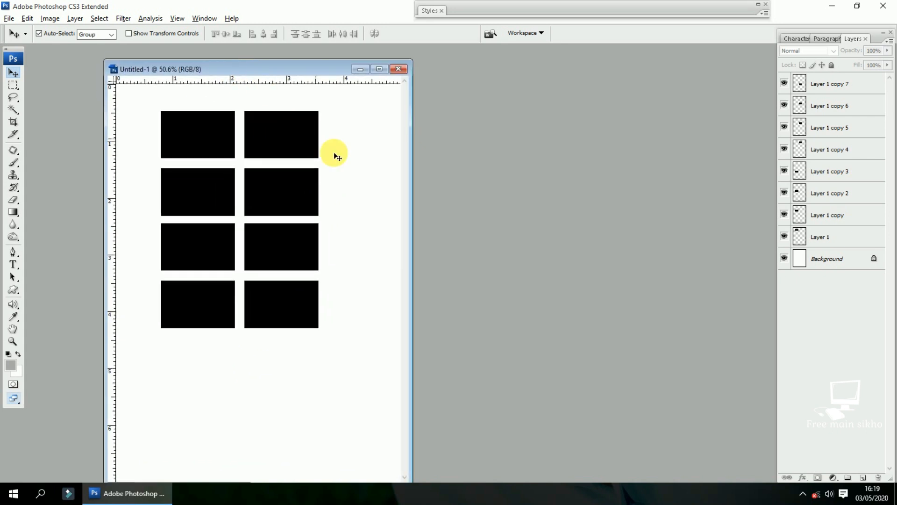
- Open the Wolf copy copy image from Youtube 25-10-2019 > Free main sikho on drive F: in Photoshop and place its window beside Untitled-1
left_click(14, 494)
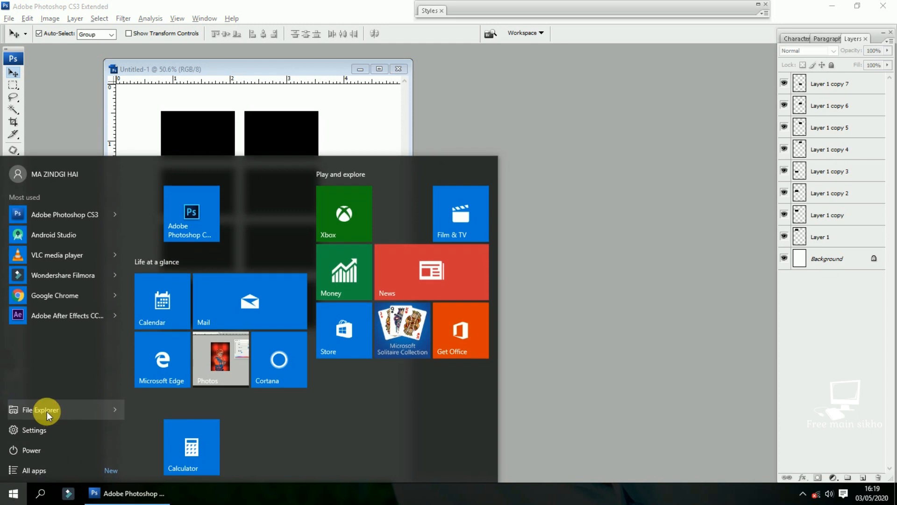
left_click(45, 409)
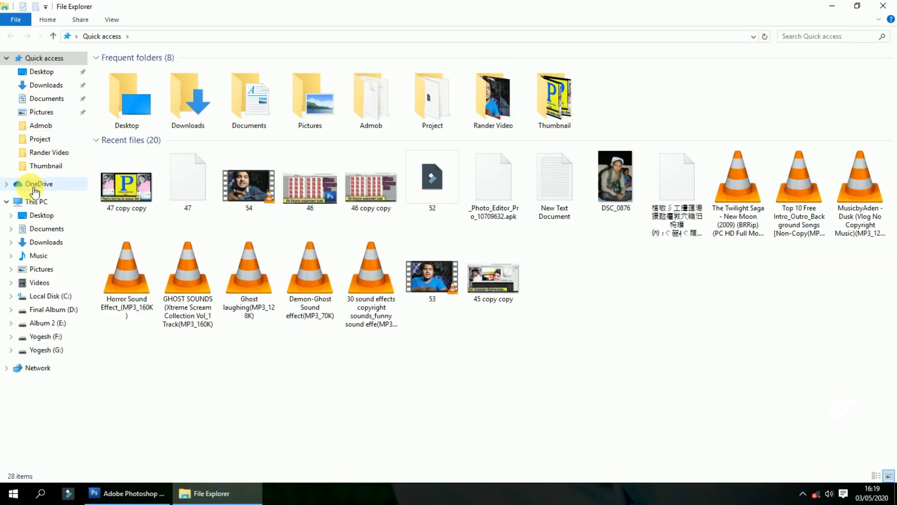
left_click(35, 201)
double_click(602, 163)
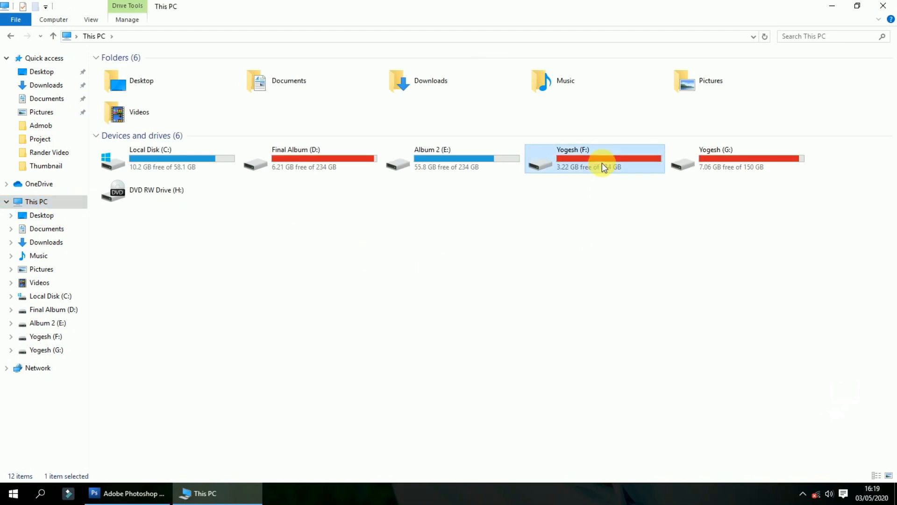
left_click(497, 97)
double_click(498, 100)
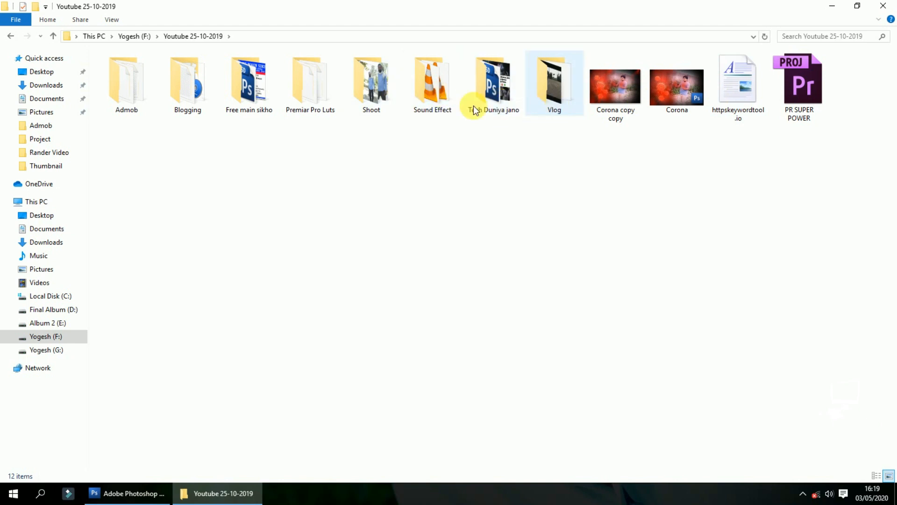
double_click(268, 95)
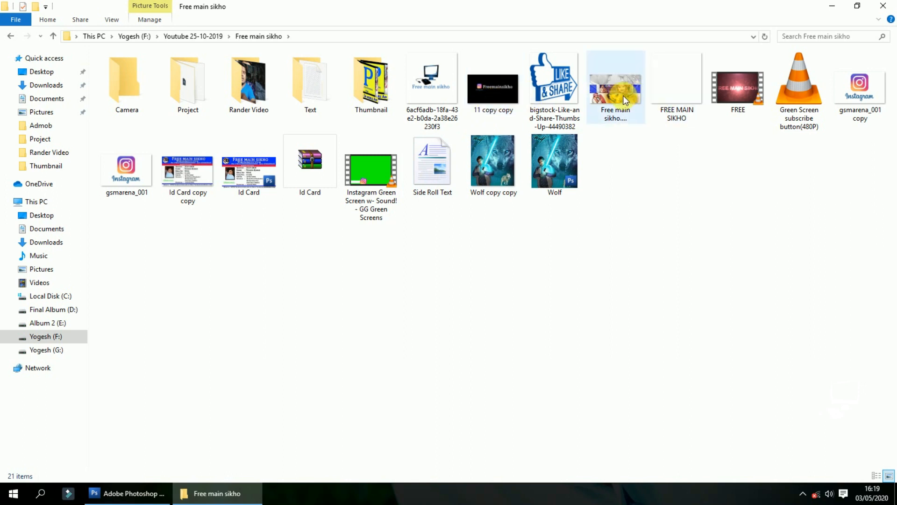
left_click_drag(502, 168, 352, 284)
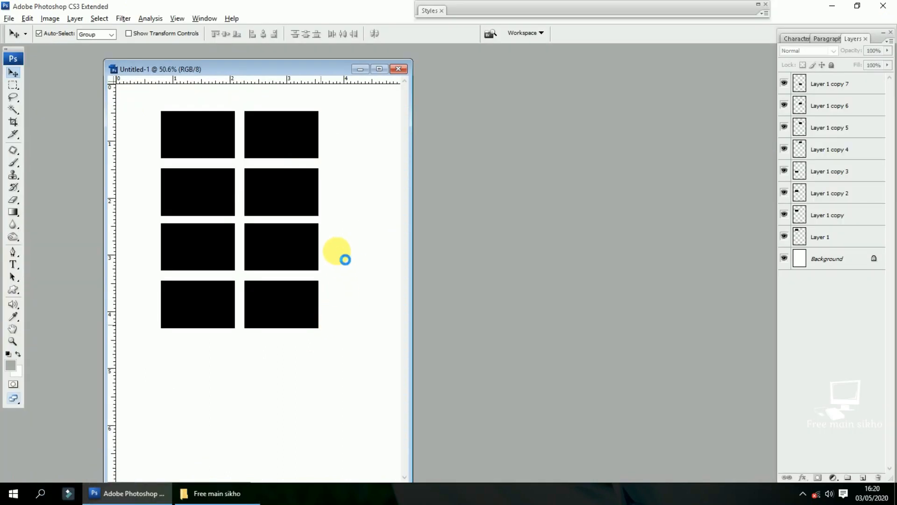
left_click_drag(223, 65, 567, 60)
- Select the black rectangles in Untitled-1 with a selection box, and try the Move tool on the flat Wolf image
left_click(344, 154)
left_click_drag(340, 126, 215, 348)
left_click_drag(211, 136, 435, 168)
left_click_drag(517, 166, 479, 172)
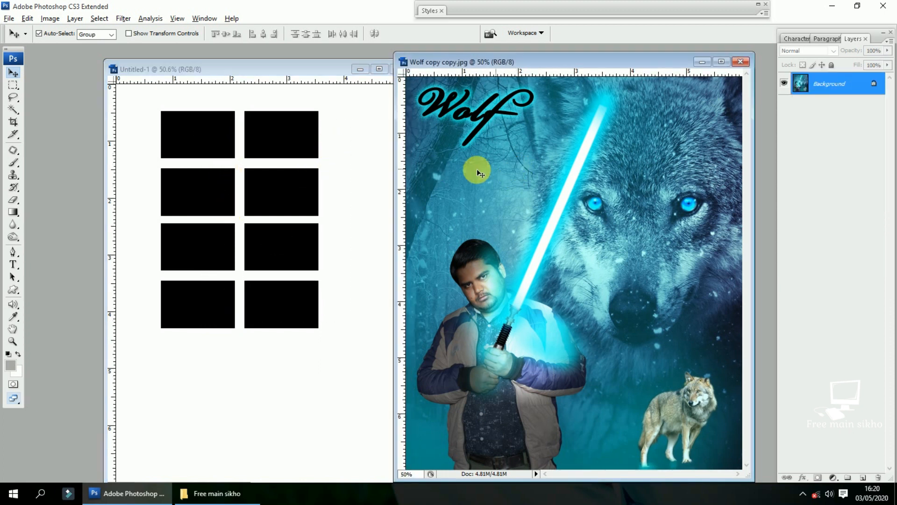
- Try merging all eight rectangle layers into one and moving them as a single block, and undo both changes
left_click_drag(317, 154, 216, 331)
left_click_drag(344, 124, 196, 324)
left_click_drag(334, 127, 174, 344)
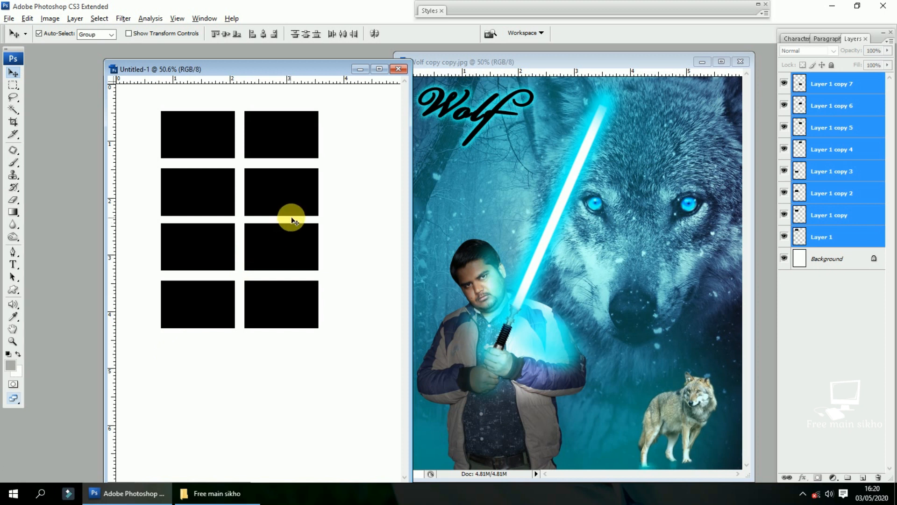
left_click_drag(342, 125, 162, 386)
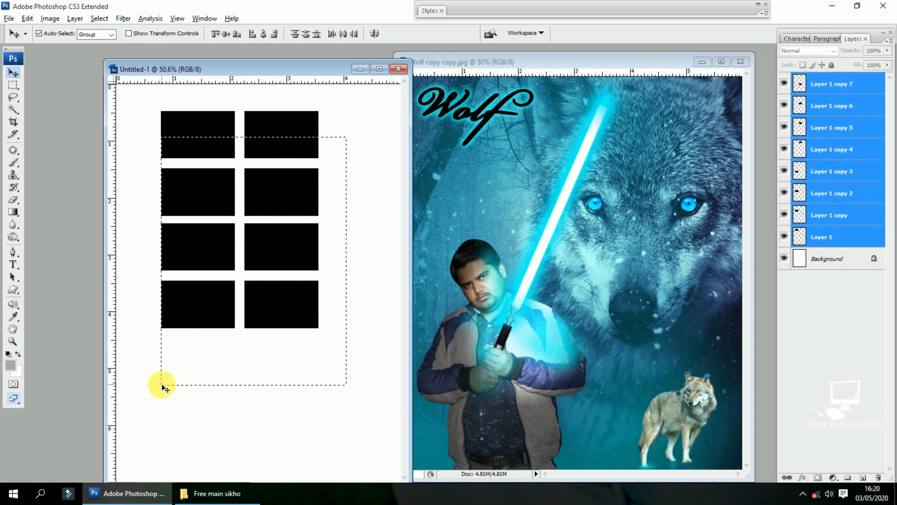
key("ctrl+e")
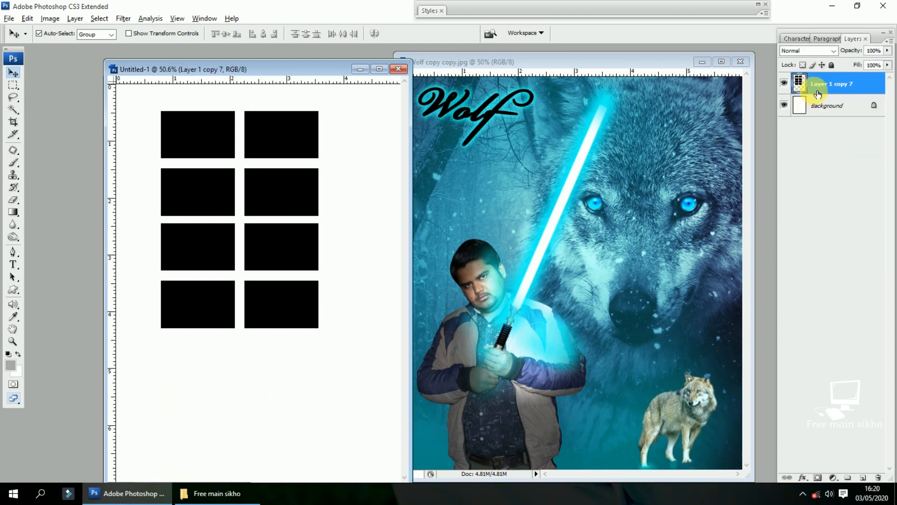
left_click_drag(208, 136, 237, 176)
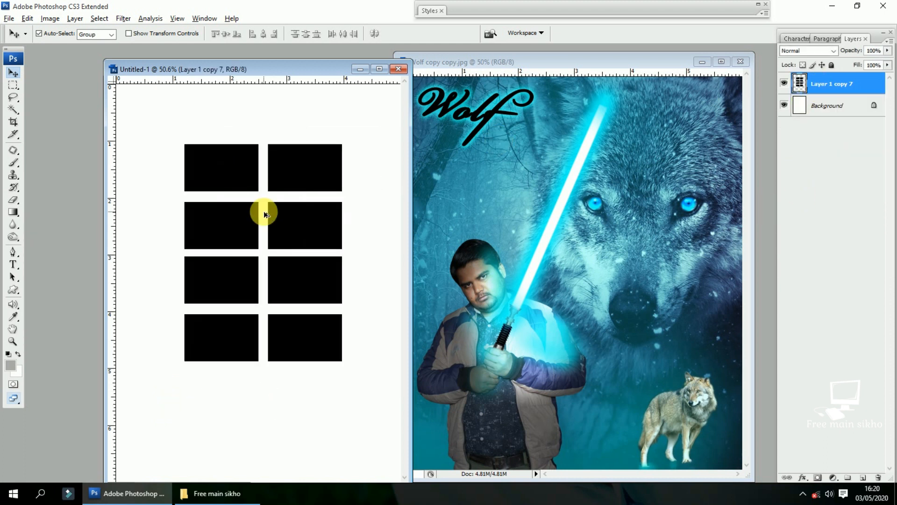
key("ctrl+alt+z")
key("ctrl+alt+z")
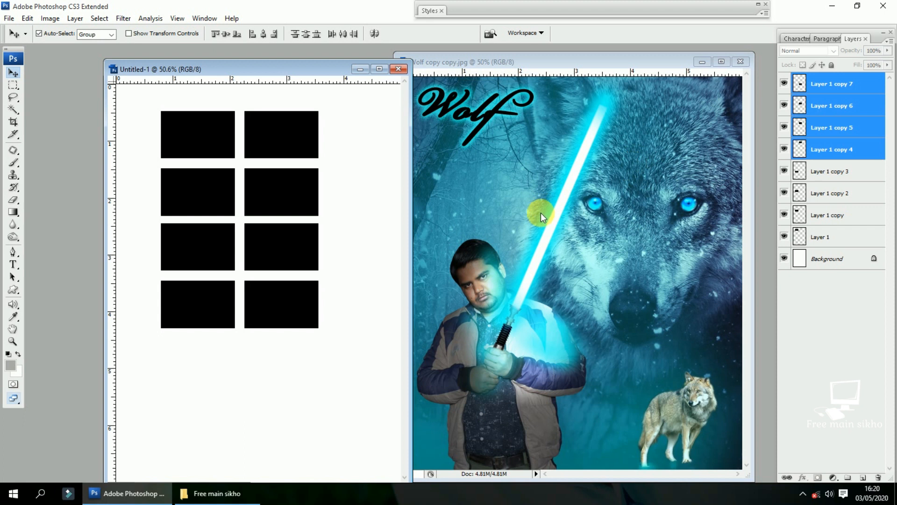
- Check the Wolf image's single layer, select all eight rectangle layers in Untitled-1, and deselect them
left_click(532, 204)
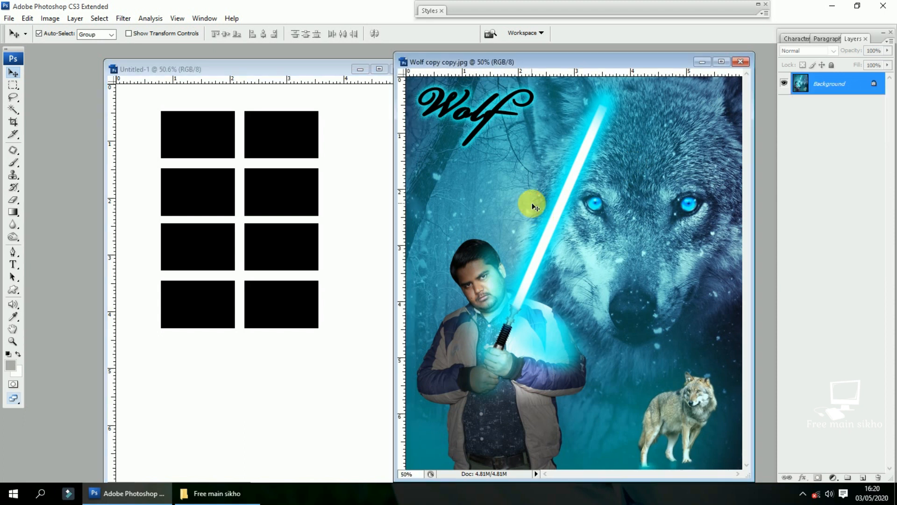
left_click(345, 124)
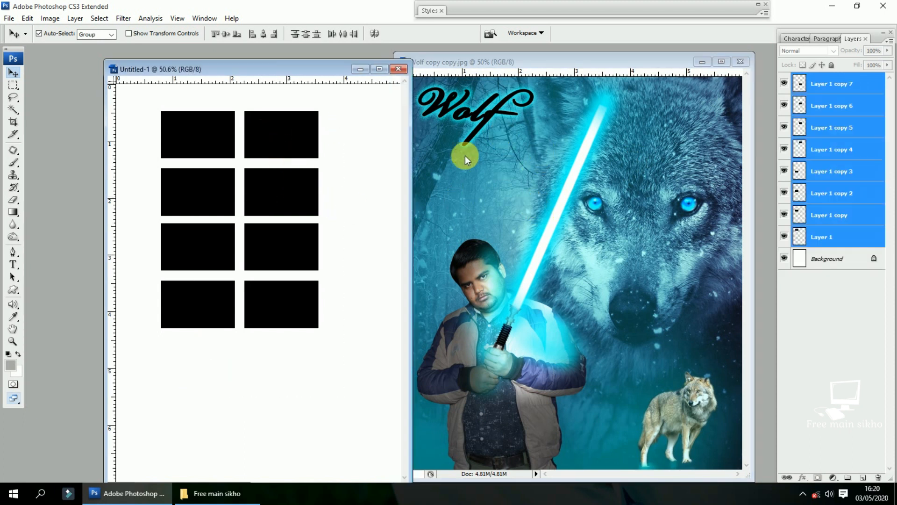
left_click(349, 133)
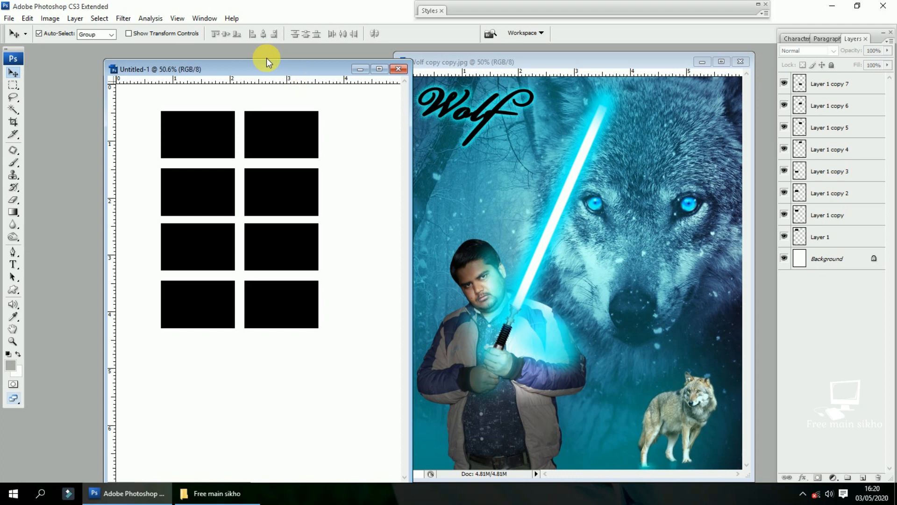
- Move the Untitled-1 window clear of the Wolf image so that both documents are fully in view side by side
left_click_drag(267, 68, 206, 54)
left_click_drag(280, 112, 140, 361)
left_click(488, 204)
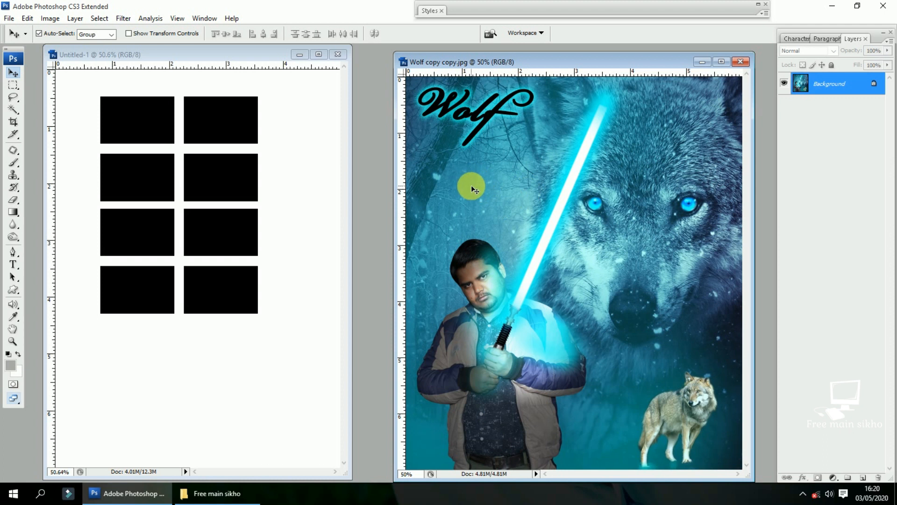
left_click(288, 187)
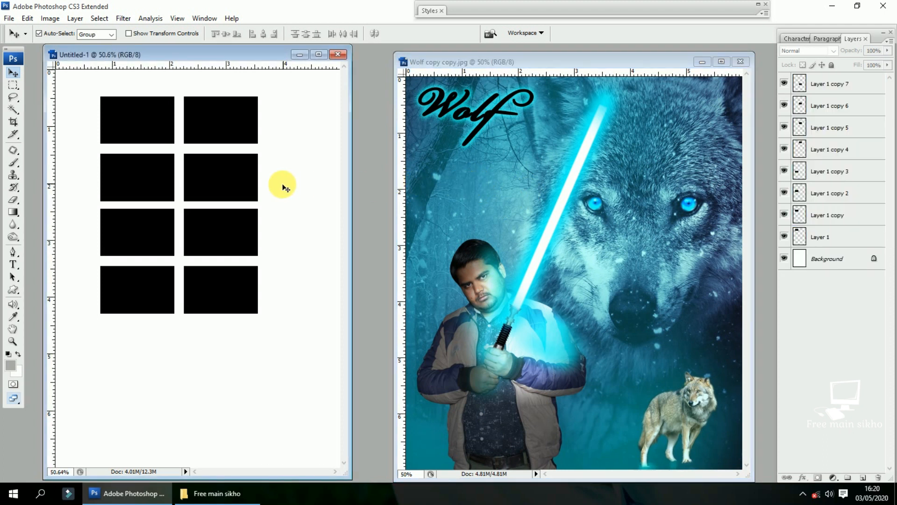
- Select the rectangles in groups with selection boxes: the upper rows, the lower two rows, and all eight rectangles
left_click_drag(283, 109, 113, 131)
left_click_drag(297, 124, 112, 191)
left_click_drag(275, 240, 119, 320)
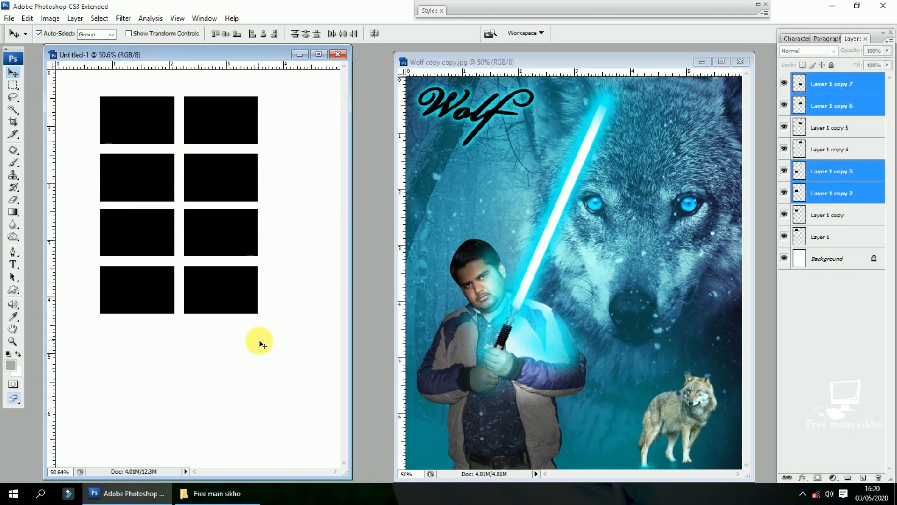
left_click_drag(261, 341, 123, 123)
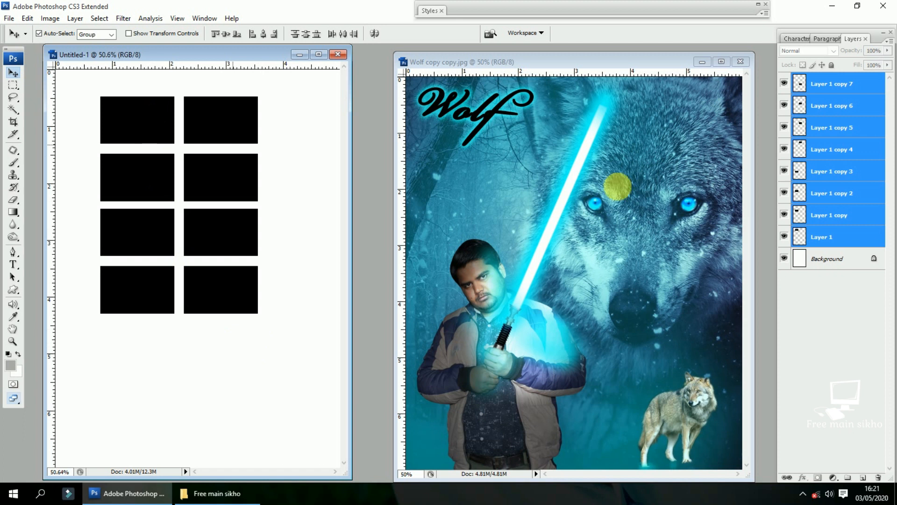
- Select the Background layer from the empty canvas area below the rectangles, and deselect it
right_click(236, 324)
left_click(266, 336)
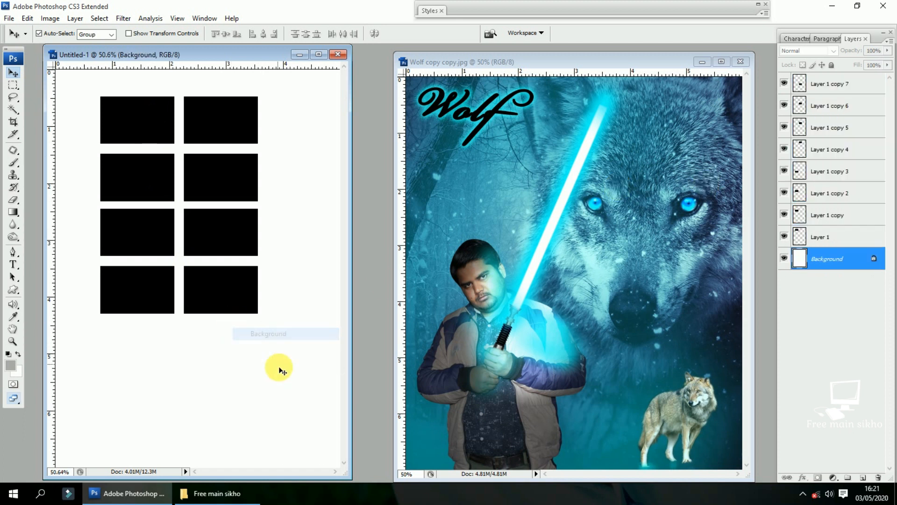
left_click(784, 258)
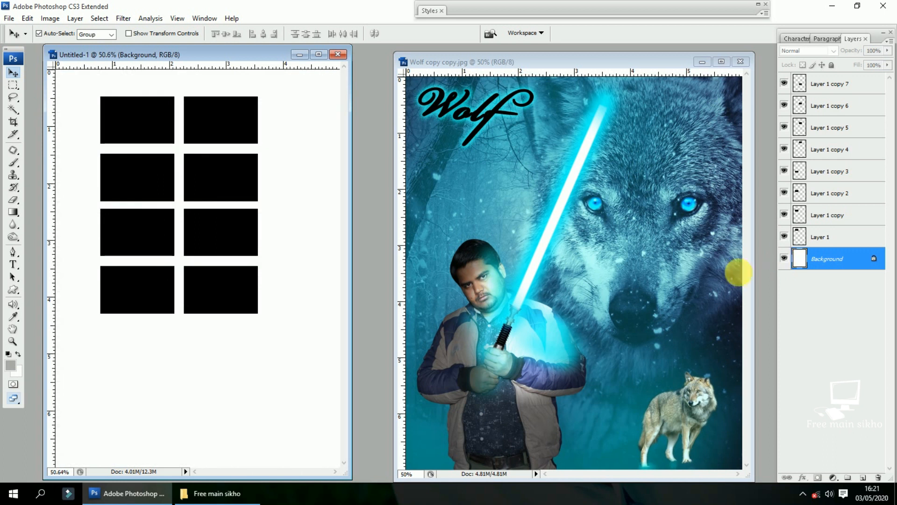
left_click(262, 396)
- Select the four rectangles in the upper two rows one by one: Layer 1, Layer 1 copy 4, Layer 1 copy and Layer 1 copy 5
right_click(137, 116)
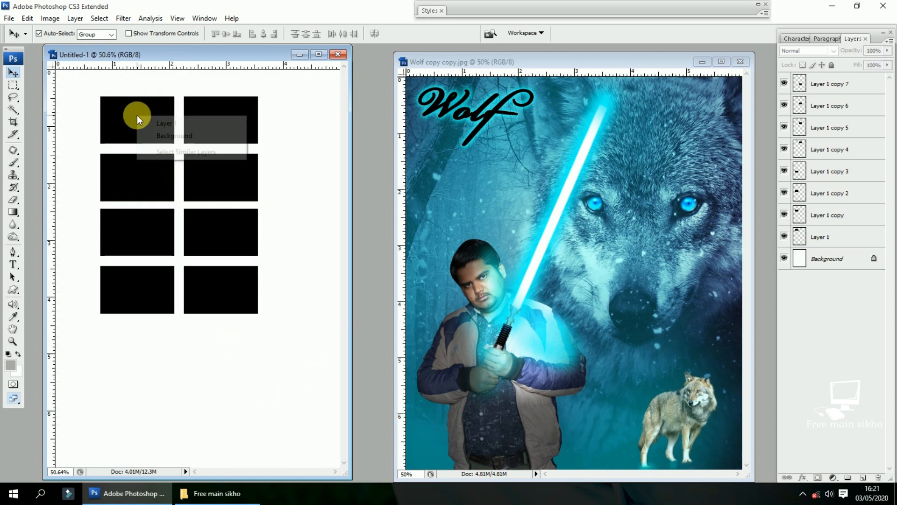
left_click(164, 122)
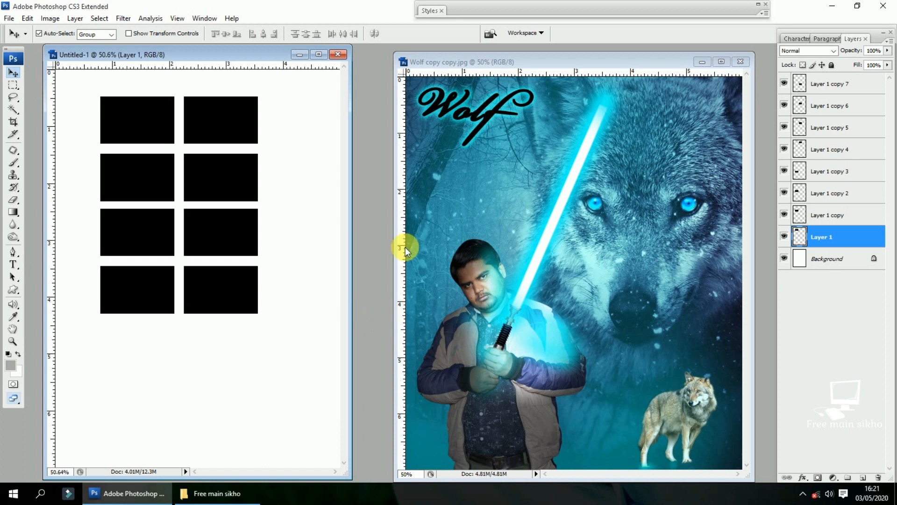
right_click(241, 130)
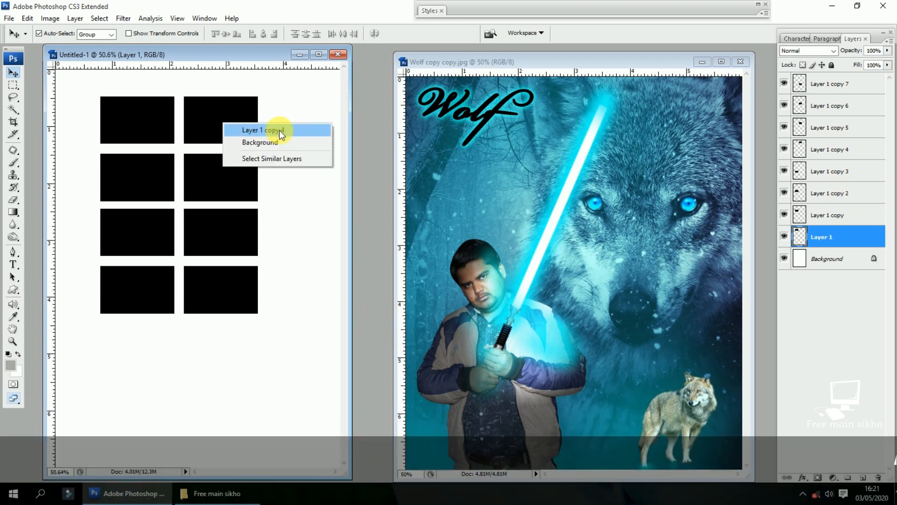
left_click(280, 130, "shift")
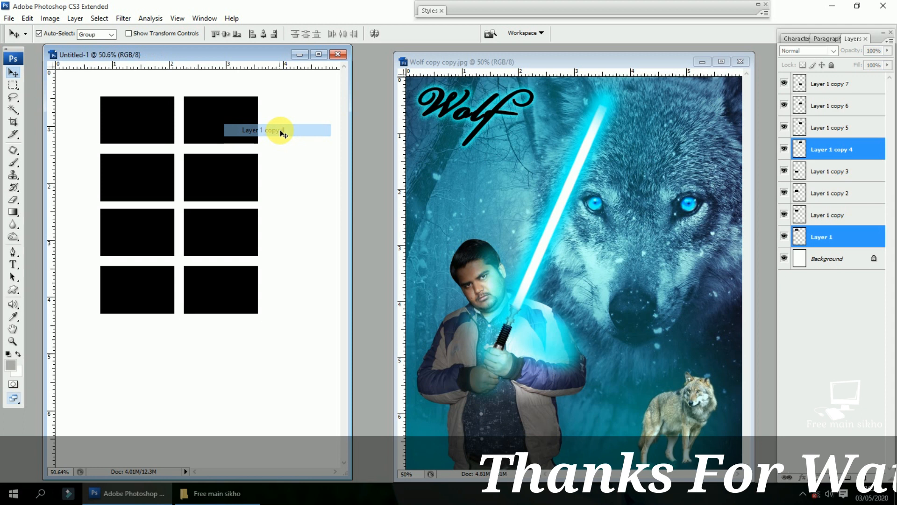
right_click(142, 173)
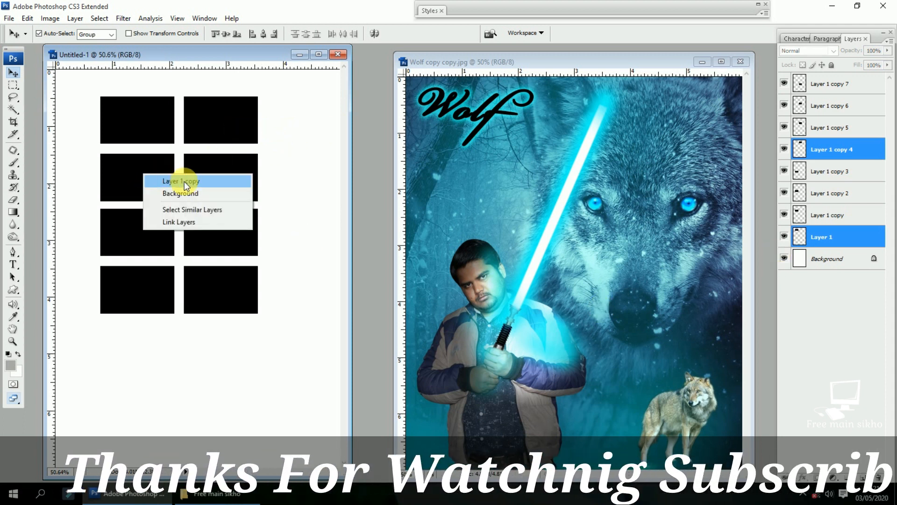
left_click(185, 182, "shift")
right_click(225, 186)
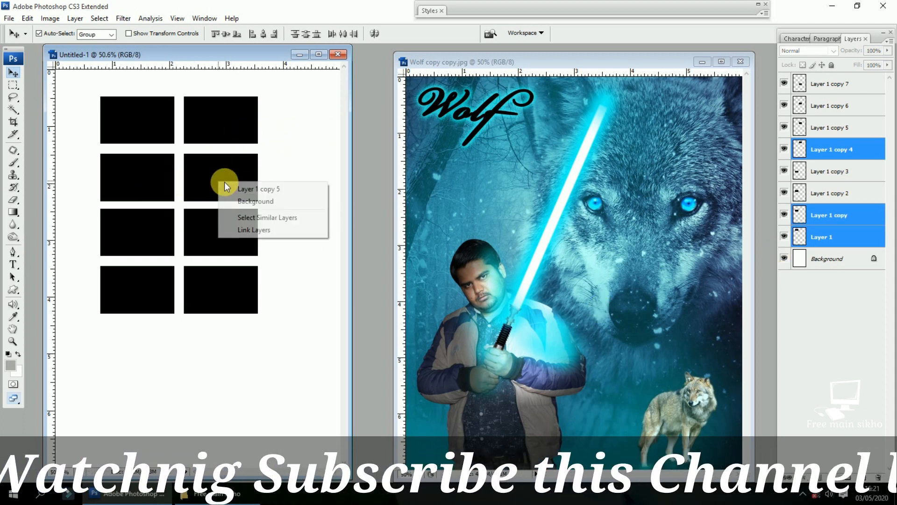
left_click(248, 188, "shift")
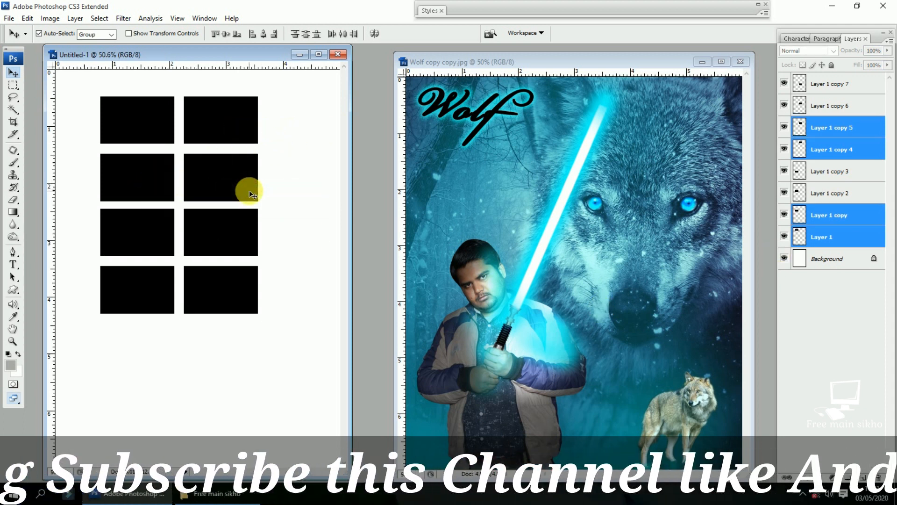
- Add the four rectangles in the lower two rows to the selection: Layer 1 copy 2, copy 6, copy 7 and copy 3
right_click(145, 226)
left_click(185, 234, "shift")
right_click(223, 226)
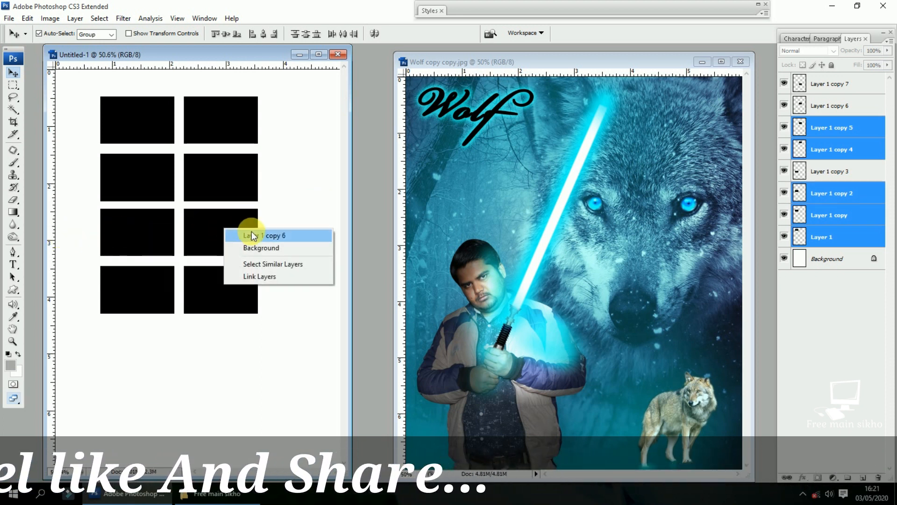
left_click(251, 234, "shift")
right_click(225, 286)
left_click(257, 296, "shift")
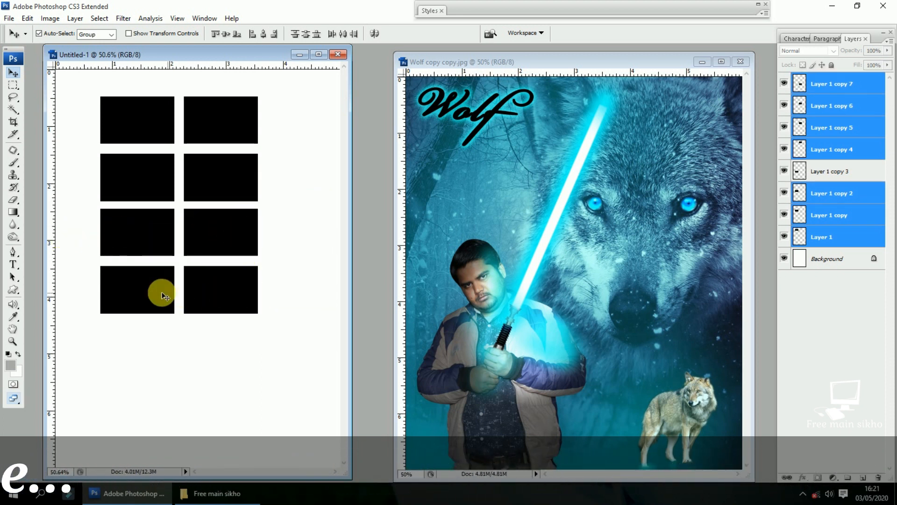
right_click(130, 282)
left_click(167, 287, "shift")
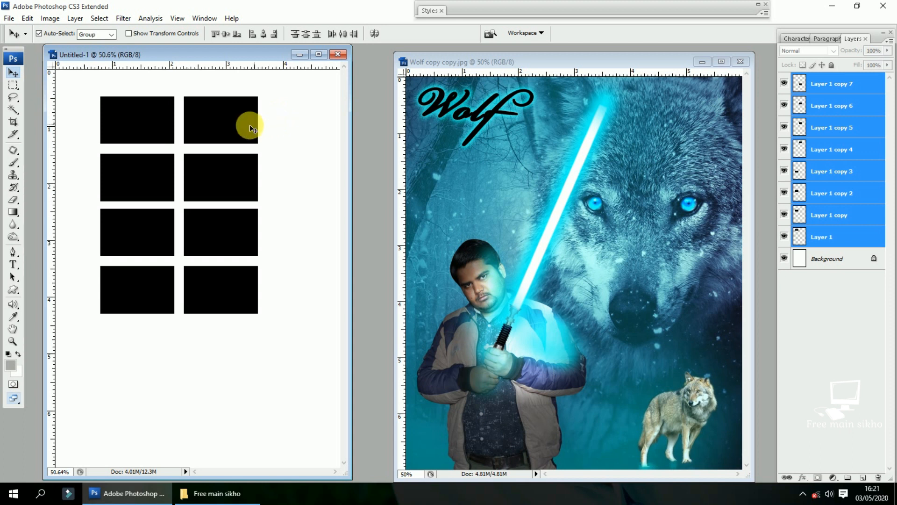
- Reset the selection to the Background layer, and select the upper two rows again, from Layer 1 through Layer 1 copy 5
right_click(280, 177)
left_click(298, 183)
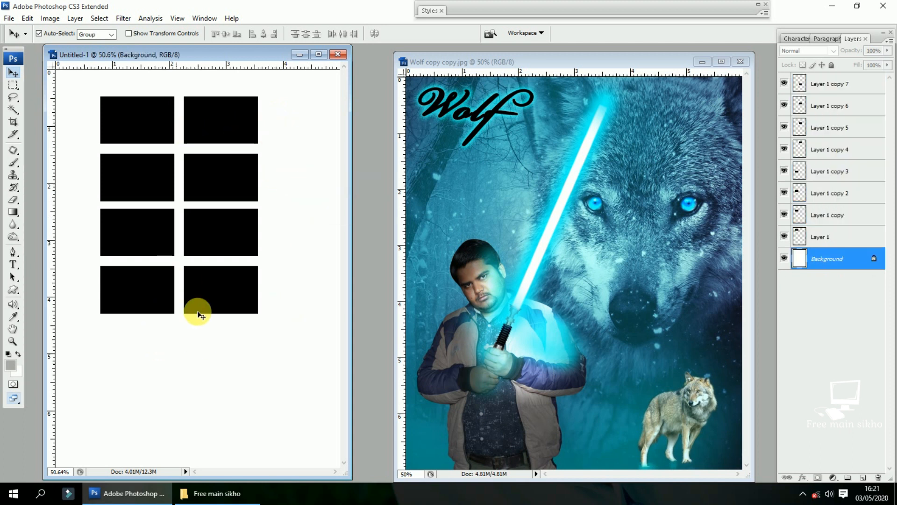
right_click(148, 114)
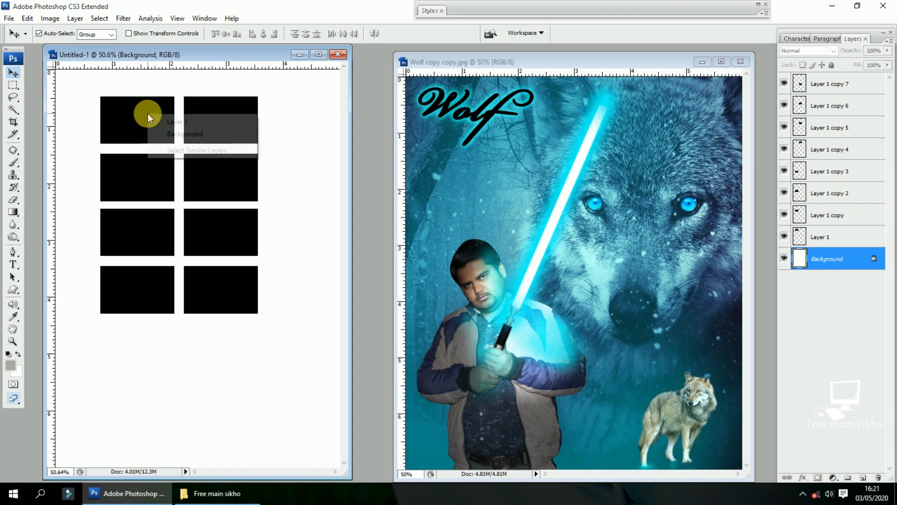
left_click(183, 123)
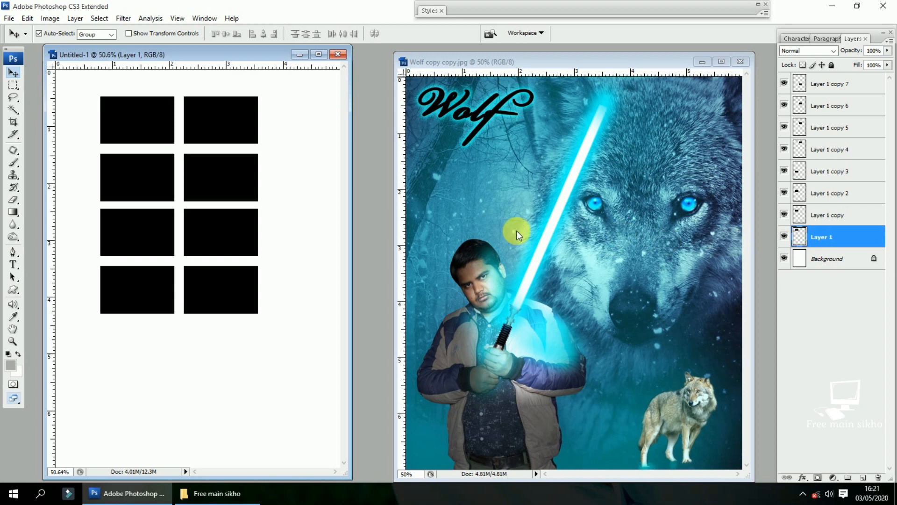
right_click(156, 178)
left_click(177, 186, "shift")
right_click(205, 128)
left_click(224, 135, "shift")
right_click(219, 169)
left_click(238, 177, "shift")
- Extend the selection to the lower two rows by adding Layer 1 copy 6, copy 2, copy 3 and copy 7
right_click(215, 221)
left_click(236, 227, "shift")
right_click(158, 225)
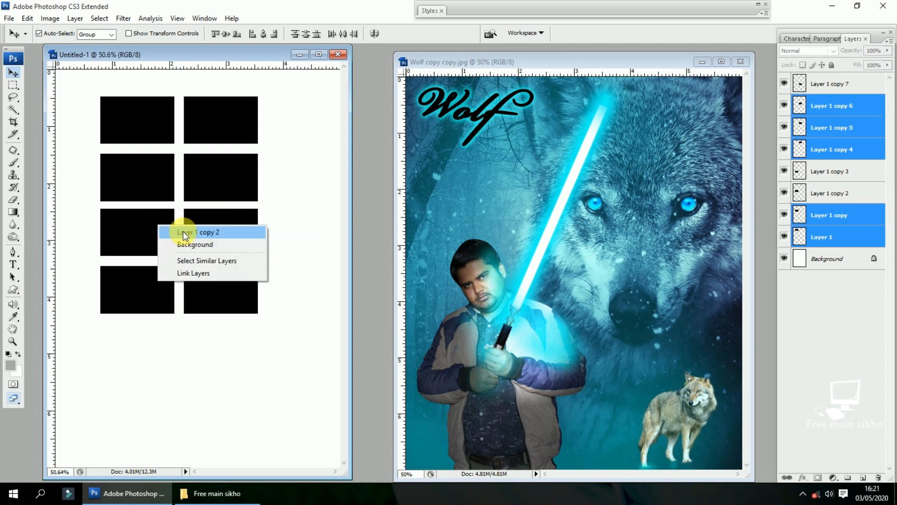
left_click(183, 230, "shift")
right_click(161, 276)
left_click(190, 283, "shift")
right_click(233, 277)
left_click(256, 283, "shift")
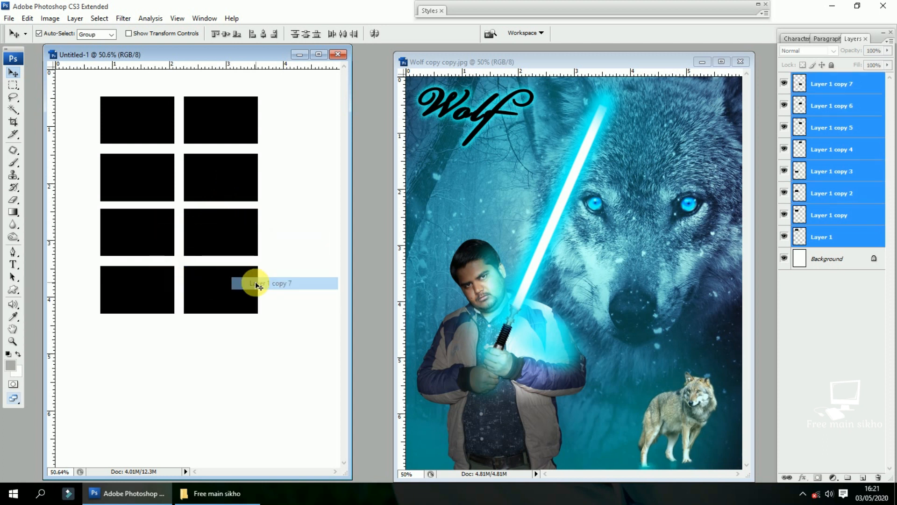
- Shift the eight selected rectangles toward the page centre in Untitled-1, and copy them onto the Wolf image over the wolf's face
left_click_drag(168, 123, 158, 157)
left_click_drag(189, 297, 170, 161)
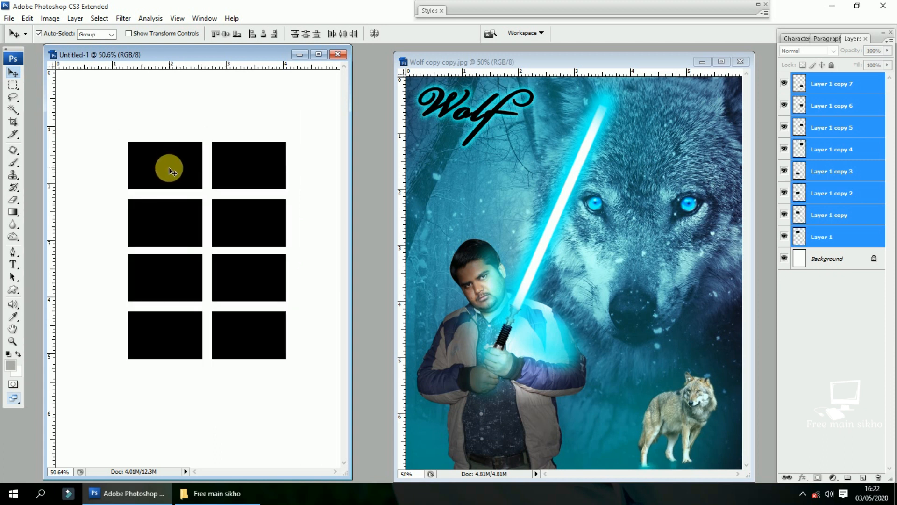
left_click(503, 149)
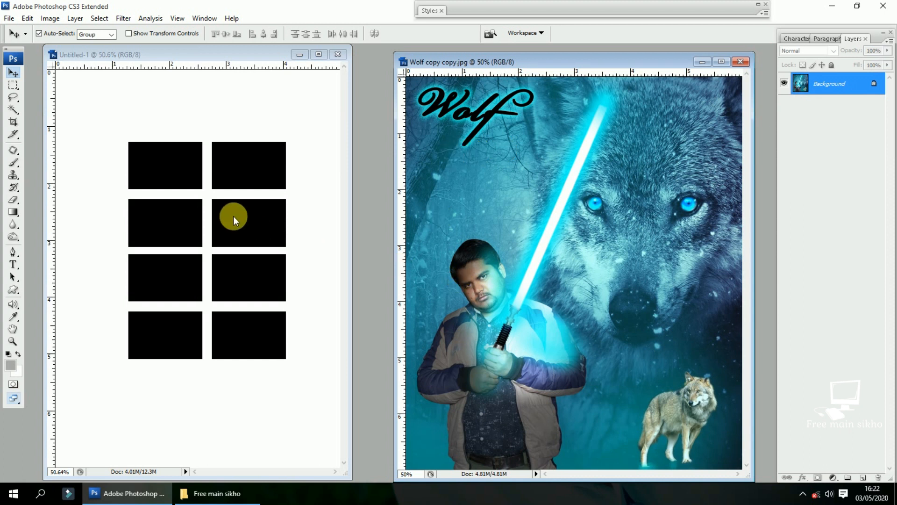
left_click(172, 166)
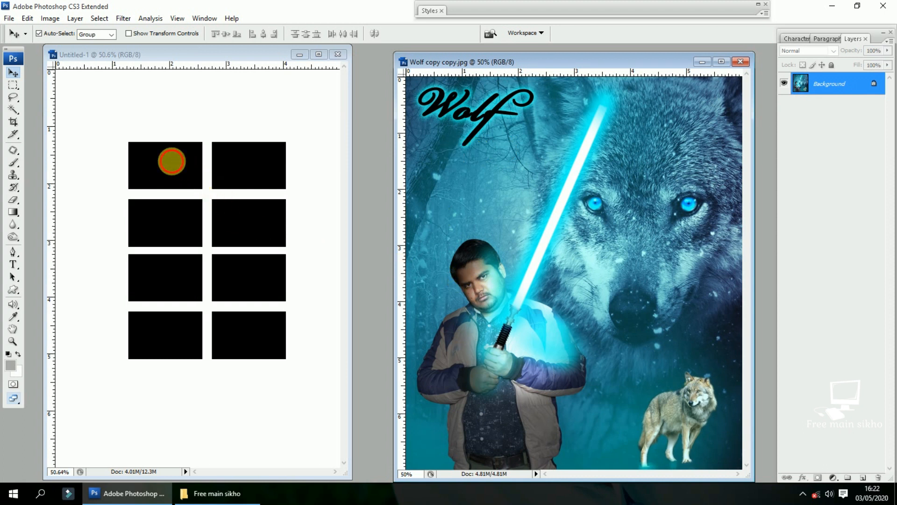
left_click_drag(178, 229, 584, 161)
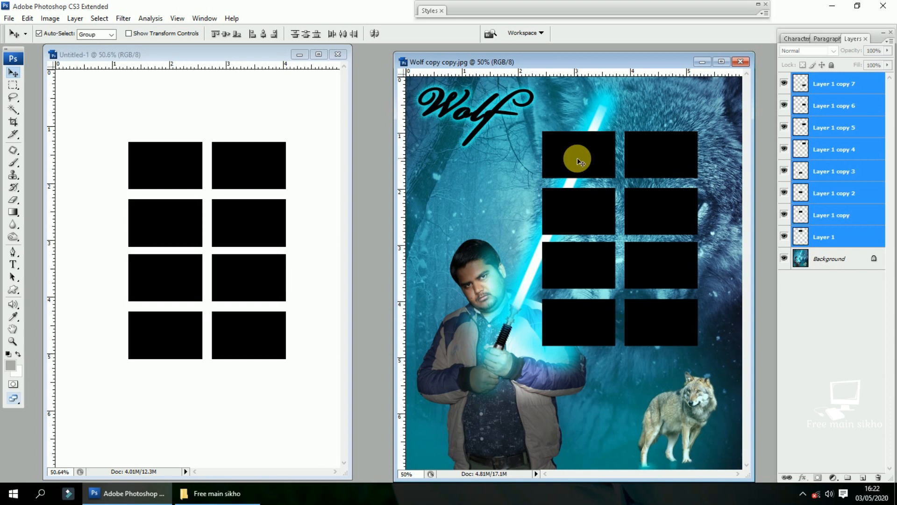
- Copy the eight rectangles into the Wolf image a second time, and undo that copy
left_click_drag(213, 157, 499, 193)
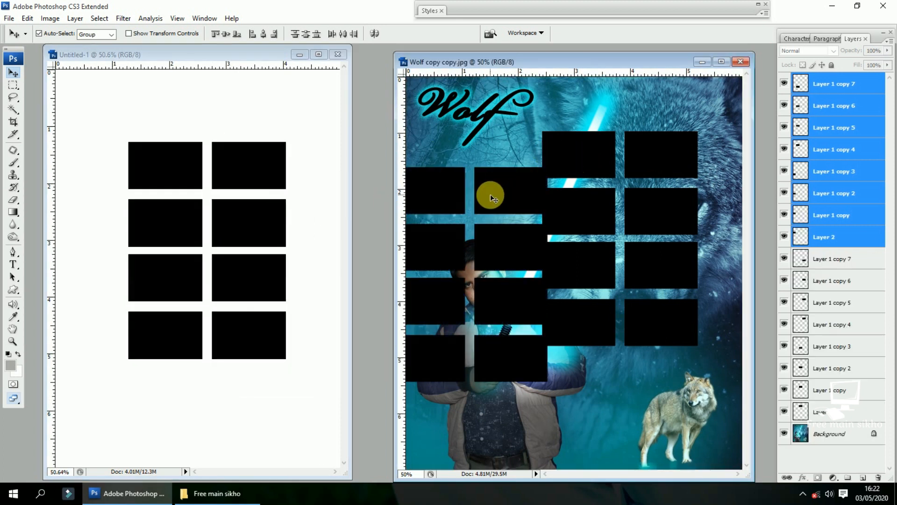
key("ctrl+z")
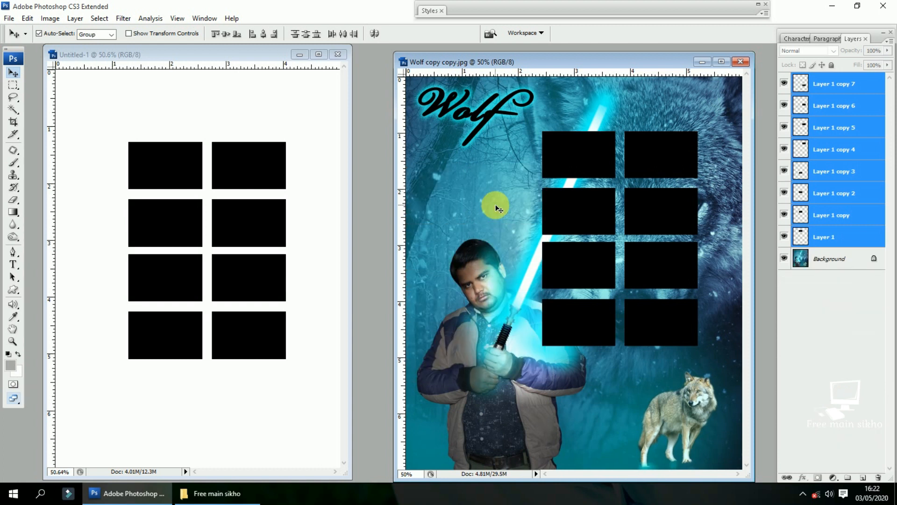
- Shift the copied rectangles left toward the man in the Wolf image, and move the Layer 1 rectangle alone to below the Wolf title
left_click_drag(575, 154, 536, 158)
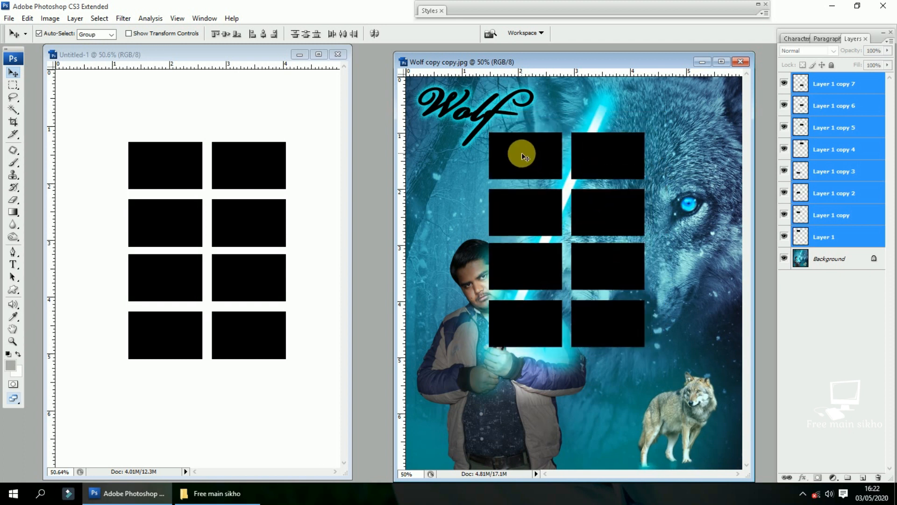
right_click(521, 152)
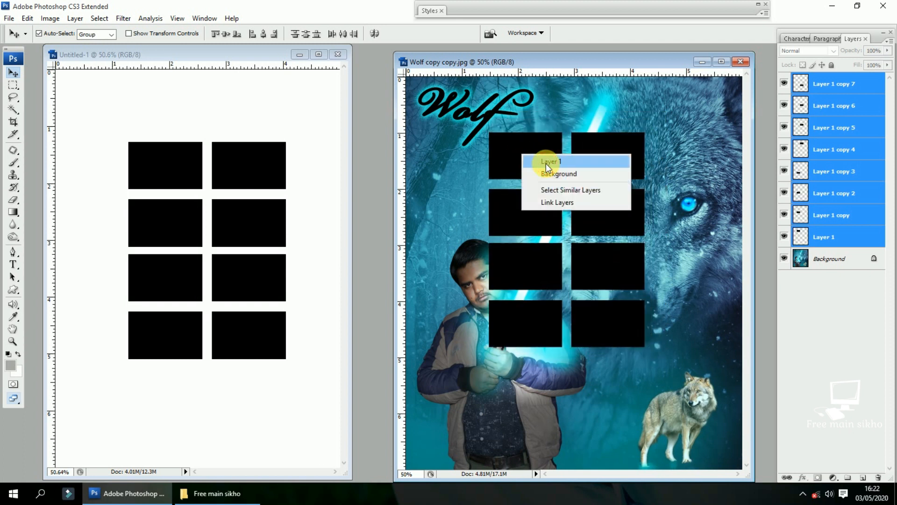
left_click(532, 160)
left_click_drag(533, 164, 446, 180)
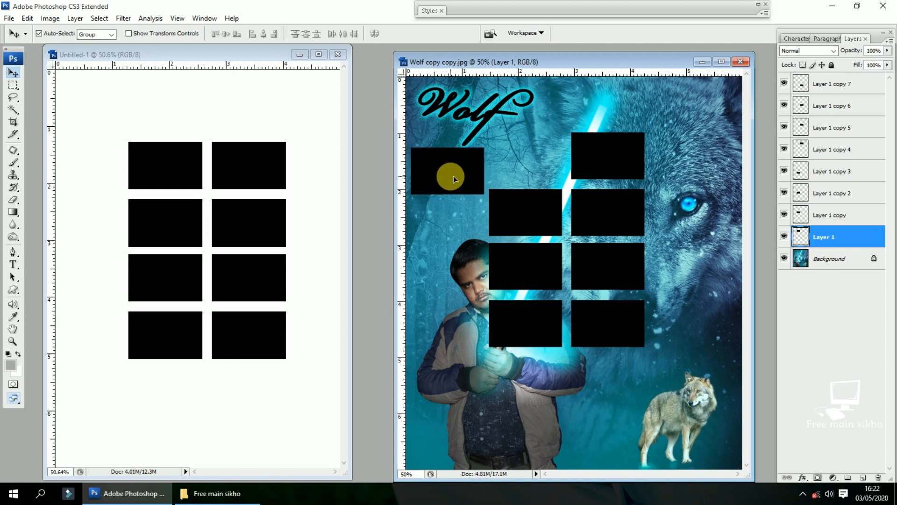
- Spread the four right-column rectangles individually to the image's upper-right corner, right edge, bottom edge and the small wolf
left_click_drag(605, 156, 692, 116)
left_click_drag(621, 200, 710, 240)
left_click_drag(630, 260, 655, 334)
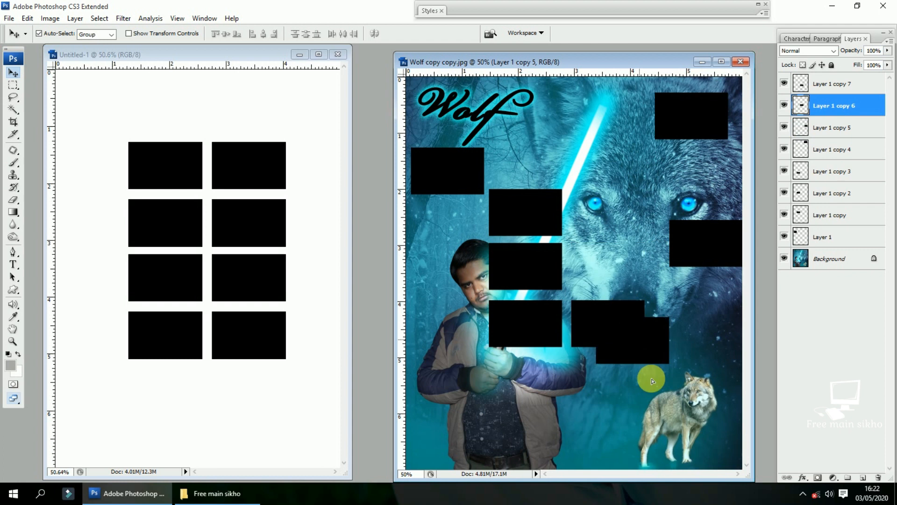
left_click_drag(653, 381, 619, 427)
left_click_drag(613, 315, 707, 380)
- Spread the remaining left-column rectangles individually to the man's lower body, the area below the wolf's nose and beside the Wolf title
left_click_drag(518, 334, 471, 430)
left_click_drag(518, 273, 647, 315)
left_click_drag(537, 223, 567, 127)
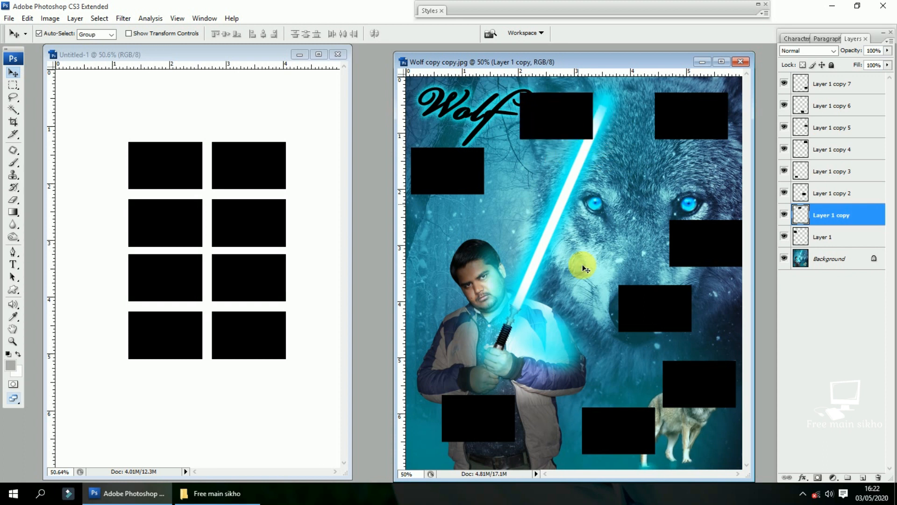
- Move the rectangle at the image's right edge to above the man's head, and reposition the one near the wolf's nose
left_click_drag(652, 314, 603, 332)
left_click_drag(698, 258, 534, 227)
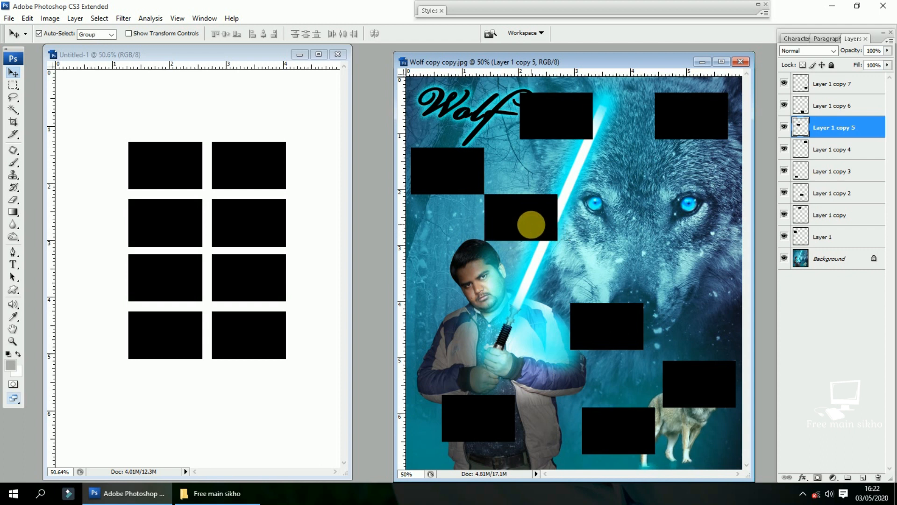
left_click_drag(615, 341, 679, 338)
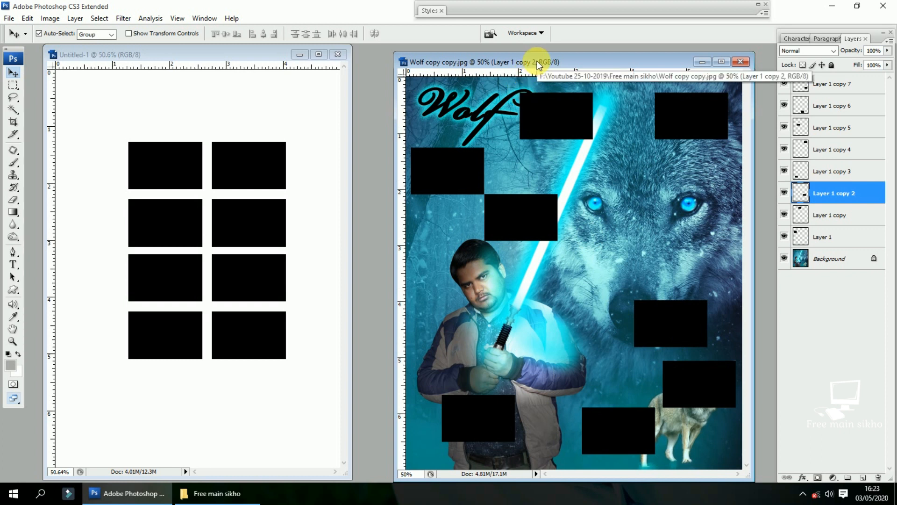
- Nudge the Wolf window up and left, and copy all eight rectangles from Untitled-1 onto the wolf's face with one group selection
left_click_drag(537, 65, 528, 60)
left_click(317, 155)
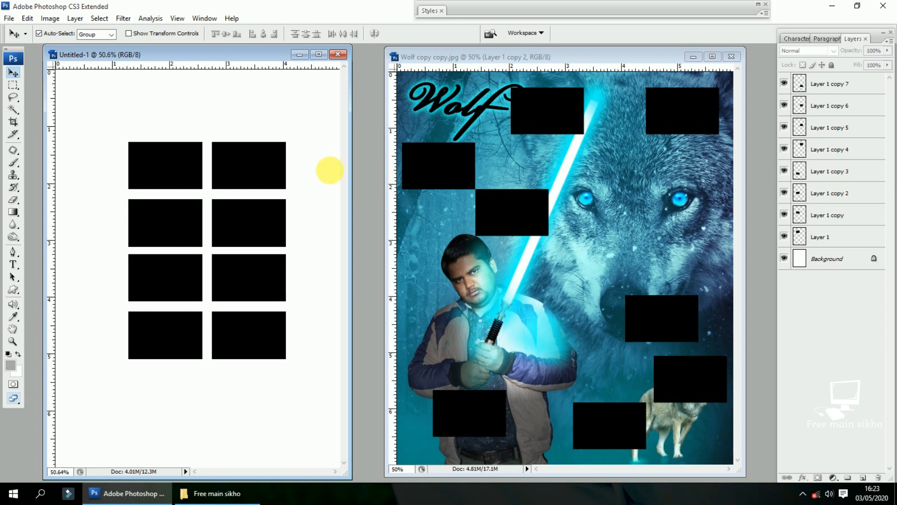
key("ctrl+alt+a")
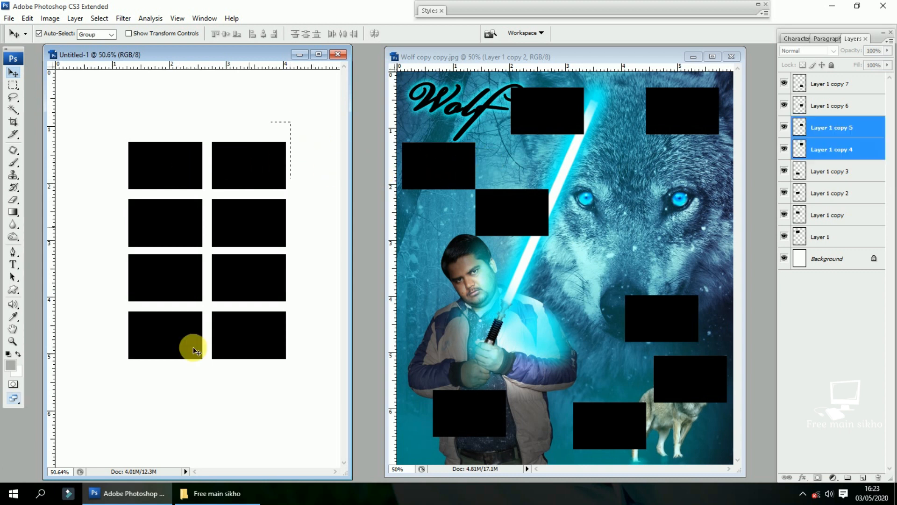
left_click_drag(326, 210, 590, 175)
- Select only the Layer 2 rectangle, the upper-left one of the newly copied set in the Wolf image
right_click(589, 174)
left_click(612, 183)
right_click(586, 170)
left_click(607, 181)
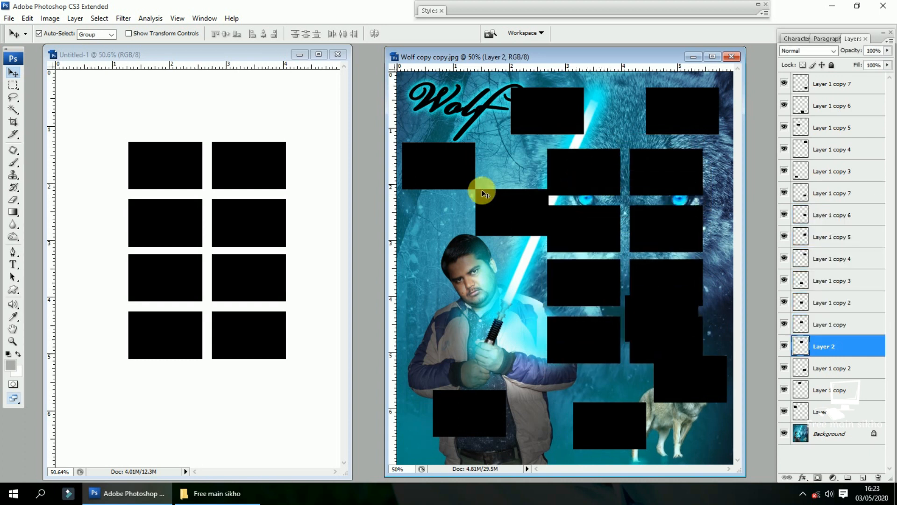
- Shift the eight rectangles slightly down in Untitled-1, try moving each top-row rectangle on its own, and undo those single moves
left_click_drag(251, 161, 254, 179)
right_click(252, 176)
left_click(280, 187)
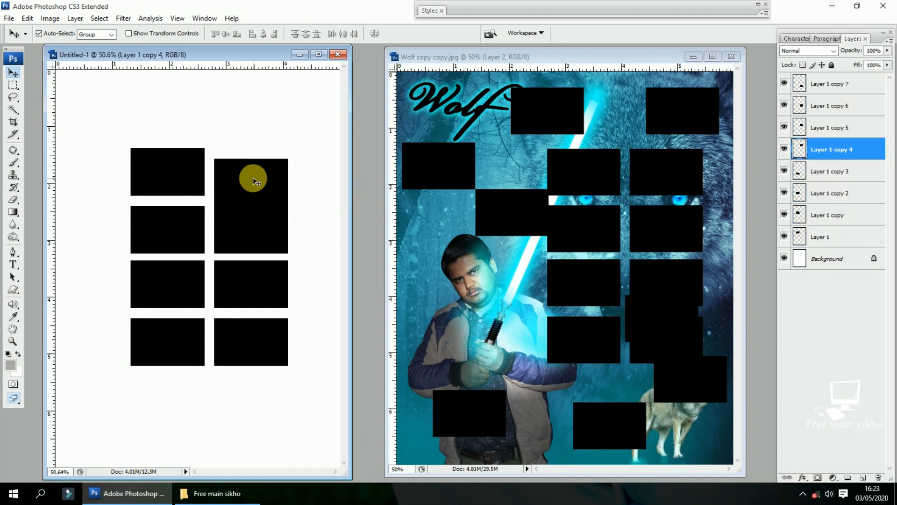
key("ctrl+z")
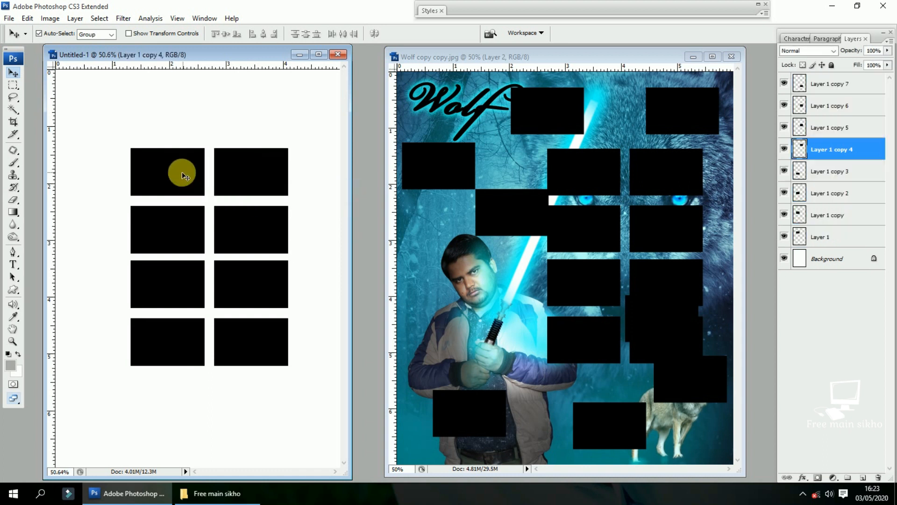
left_click_drag(181, 172, 182, 182)
key("ctrl+z")
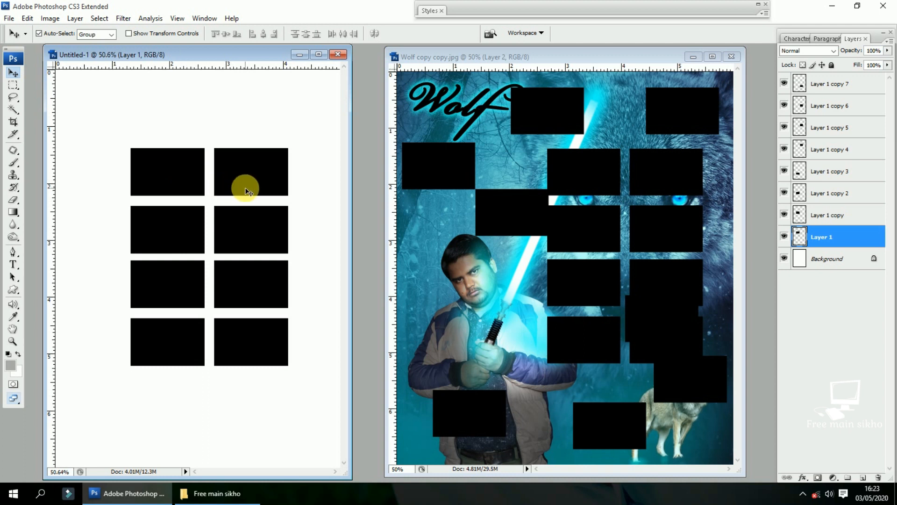
- Move the rectangle above the man's head down to his arm, and copy all eight Untitled-1 rectangles into the Wolf image again
left_click_drag(574, 212, 460, 334)
left_click_drag(279, 114, 174, 364)
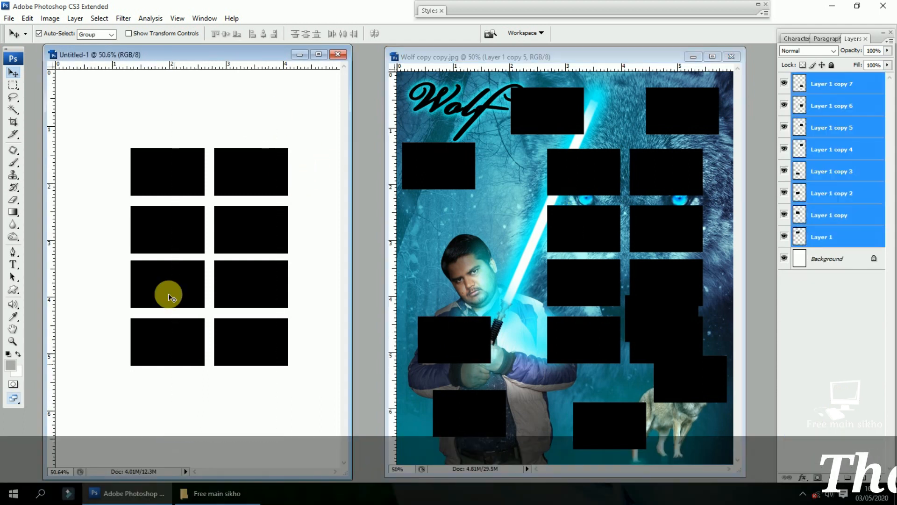
left_click_drag(171, 174, 461, 227)
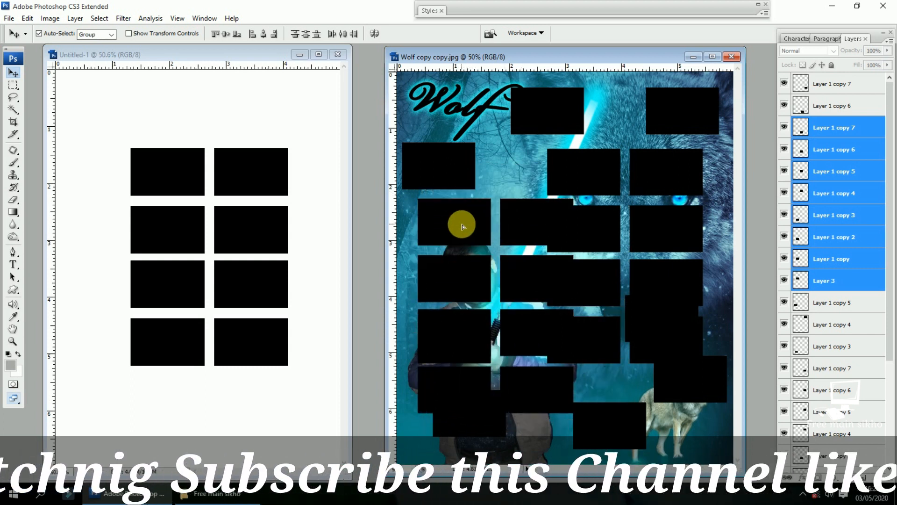